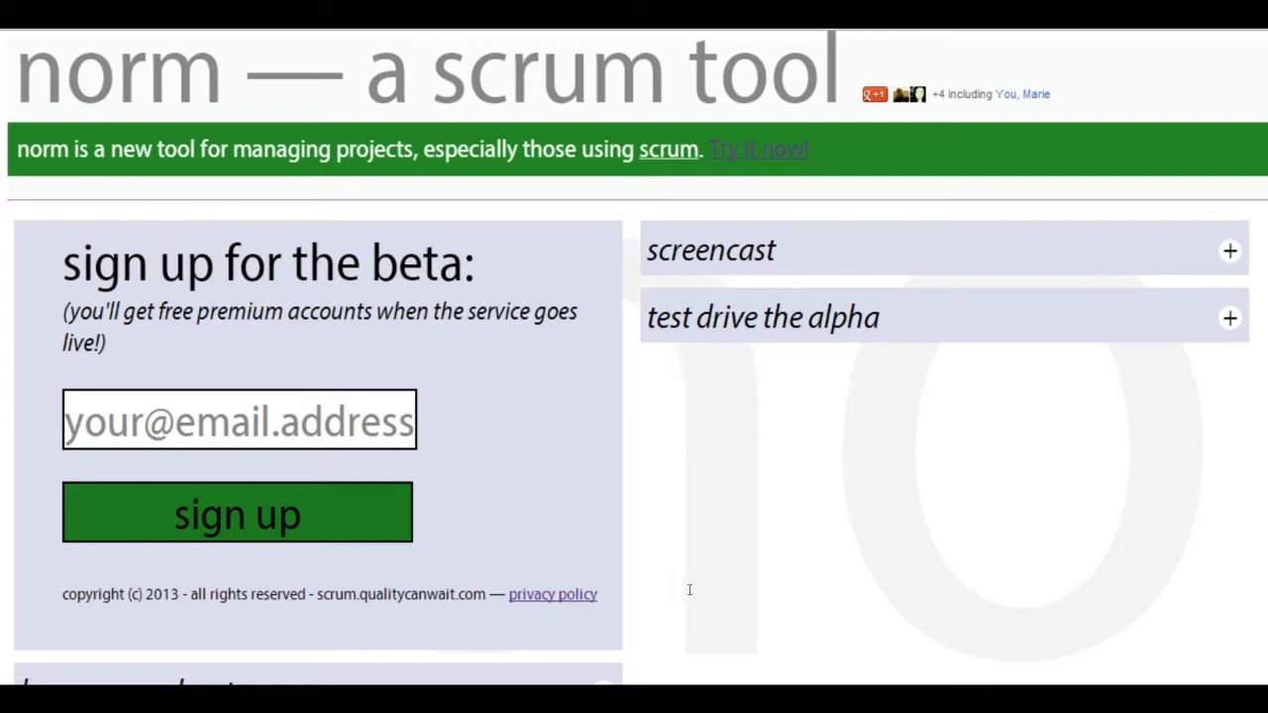
- Expand the test drive the alpha section and follow the link to play with norm
click(1230, 319)
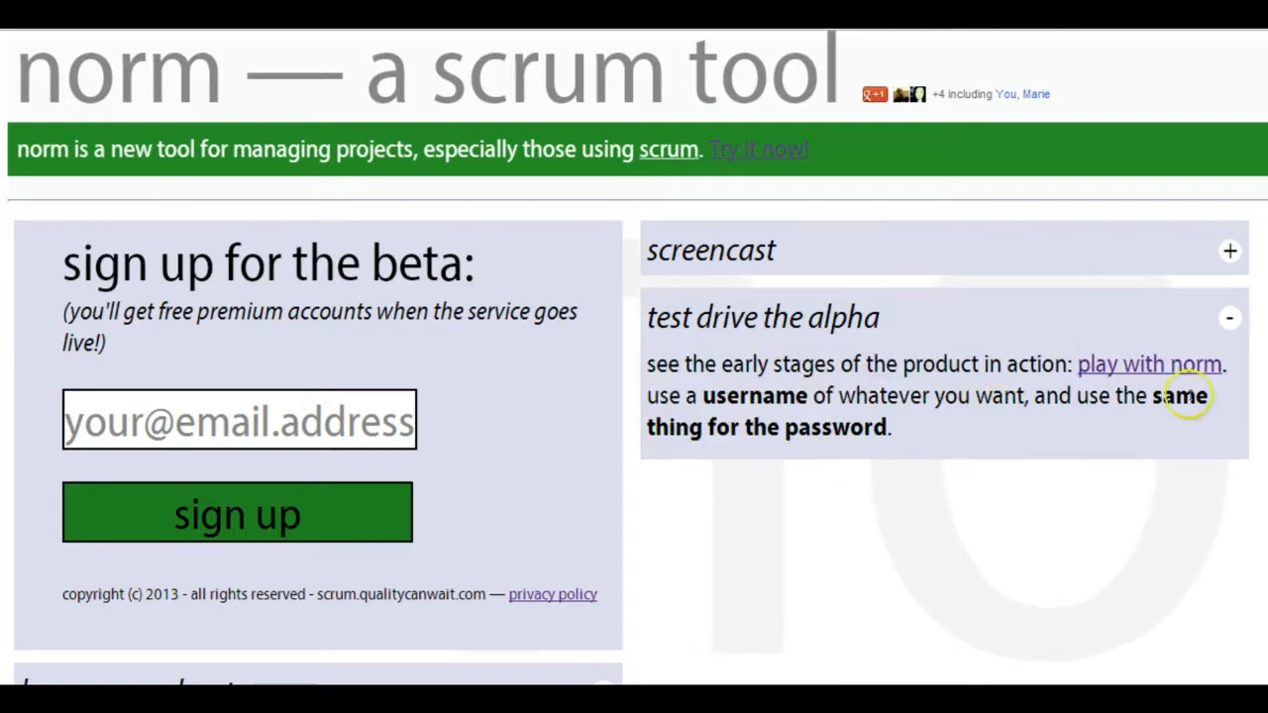
click(1166, 367)
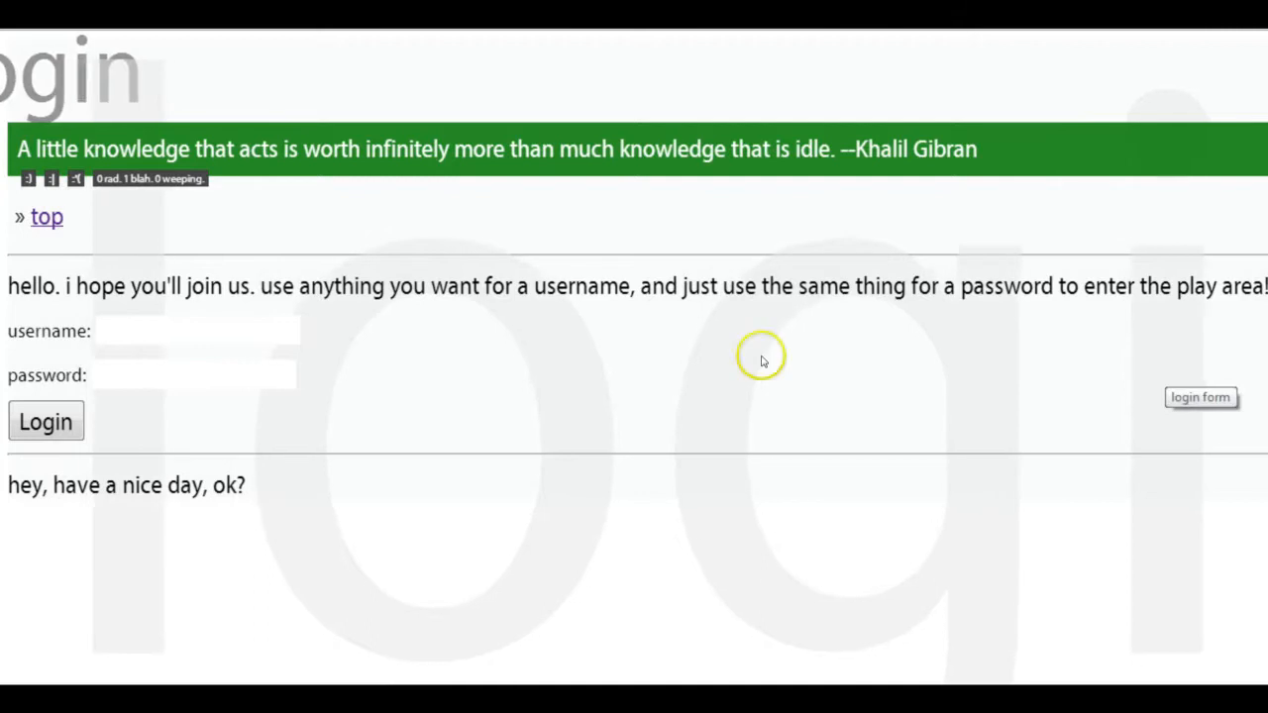
- Log in with the username testuser and its password, then dismiss the browser's save-password prompt
click(253, 333)
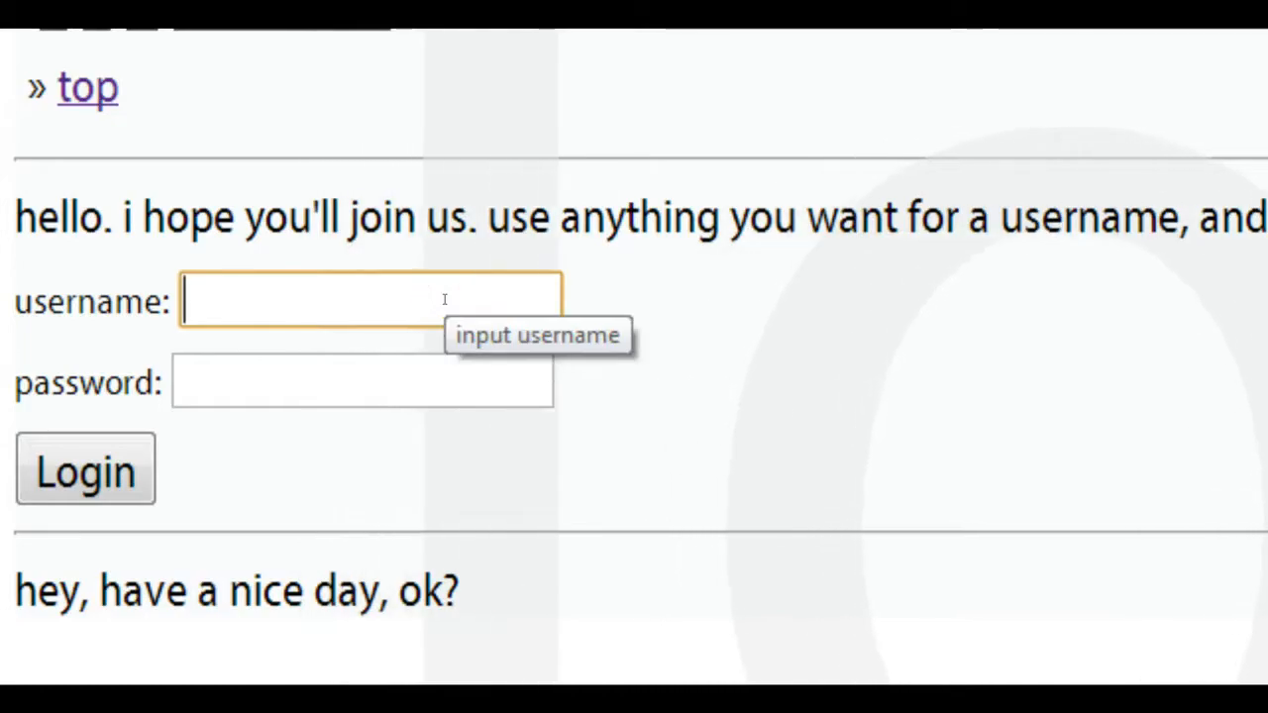
text(test)
key(BackSpace)
key(BackSpace)
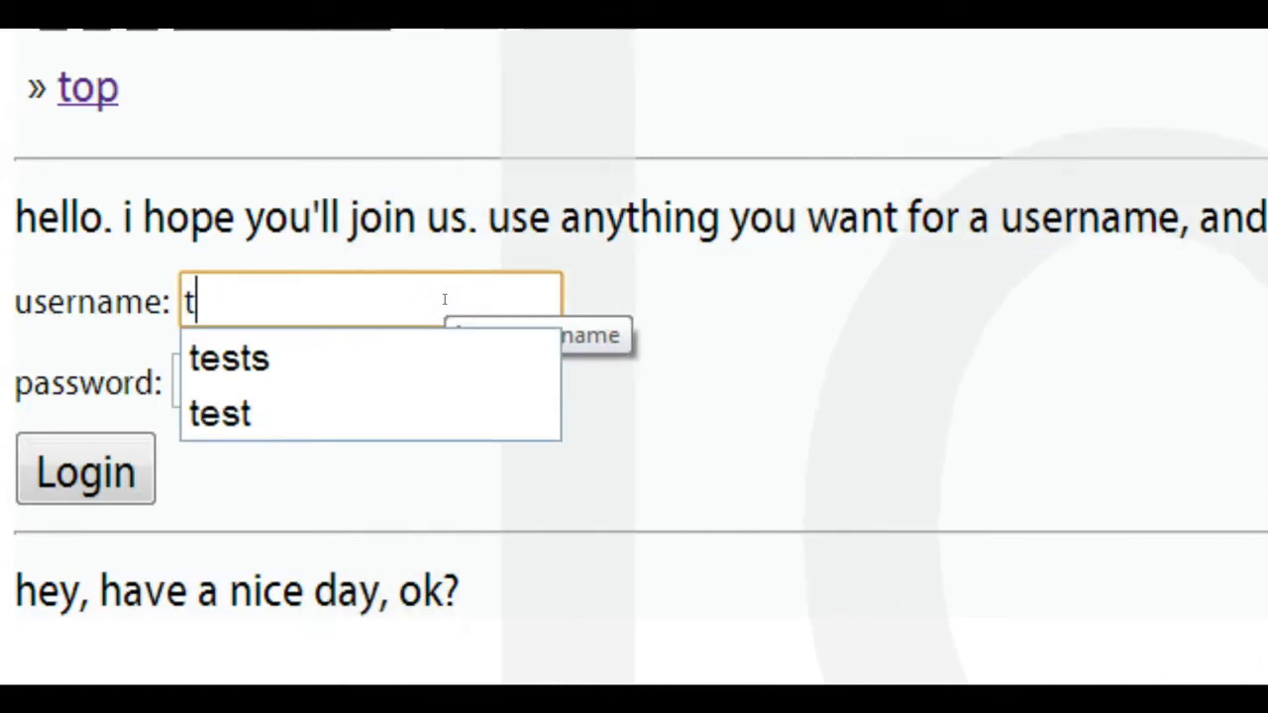
text(estuser)
key(Tab)
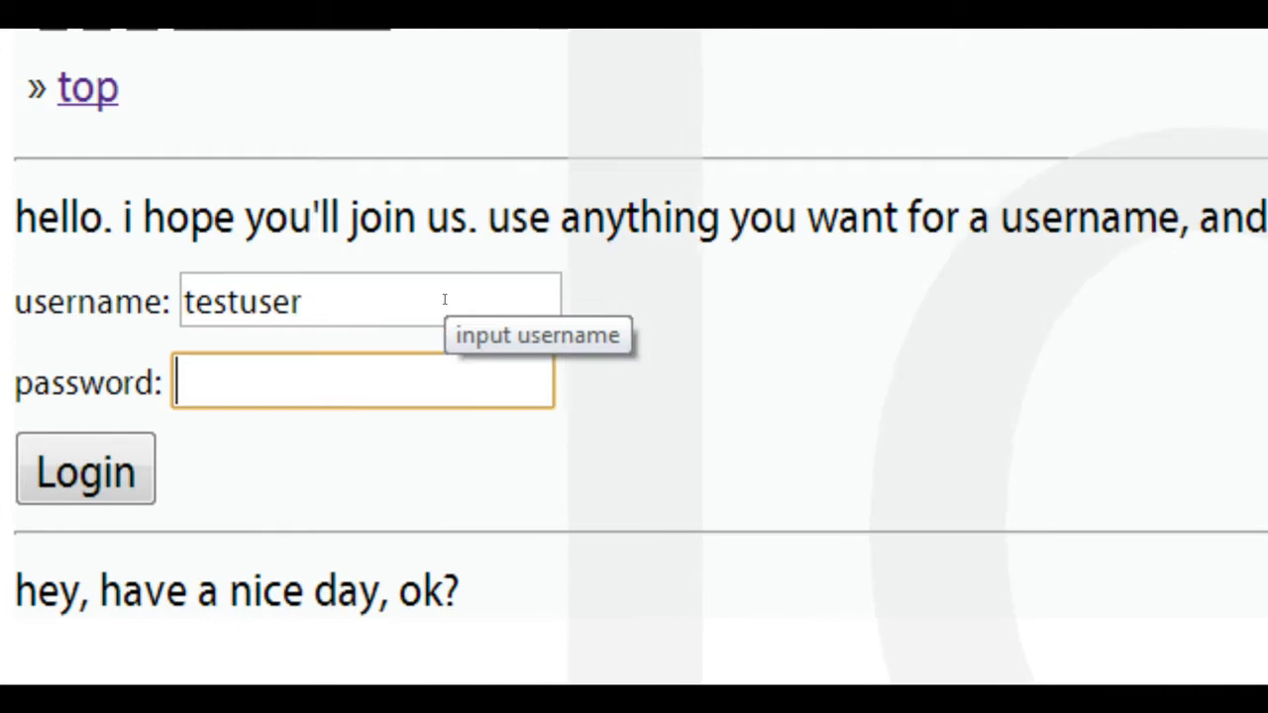
text(testuser)
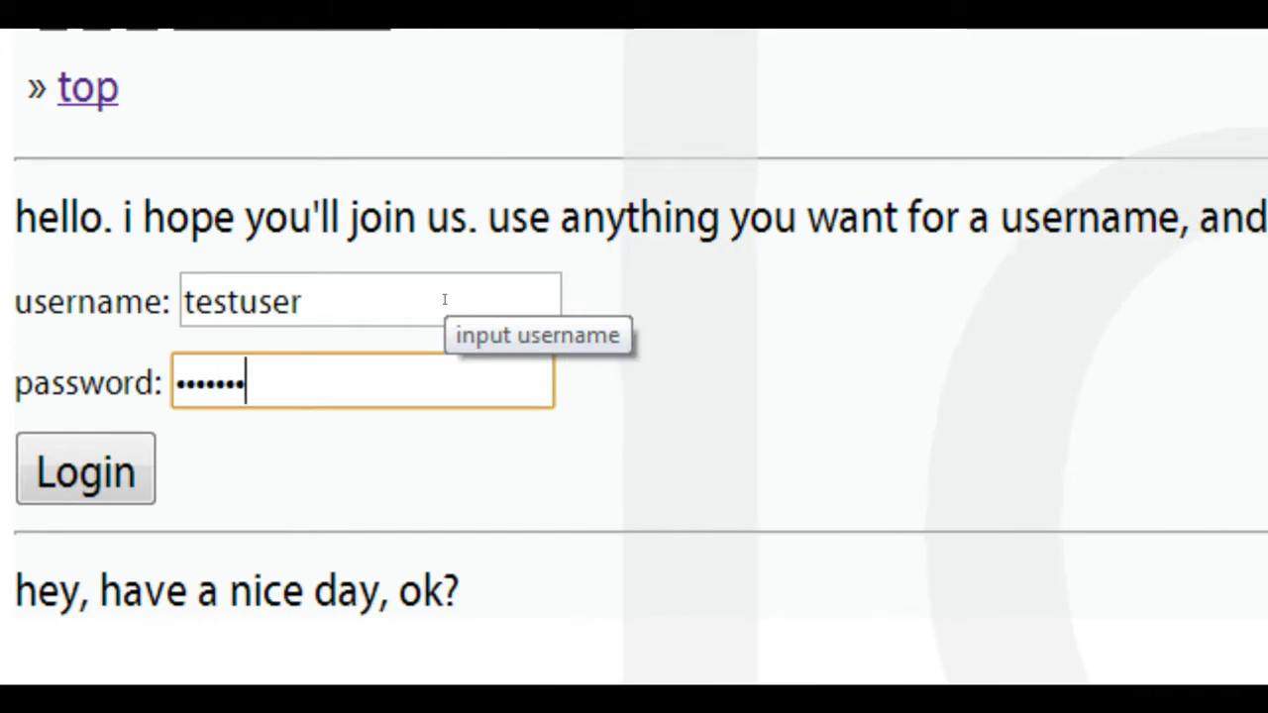
click(85, 469)
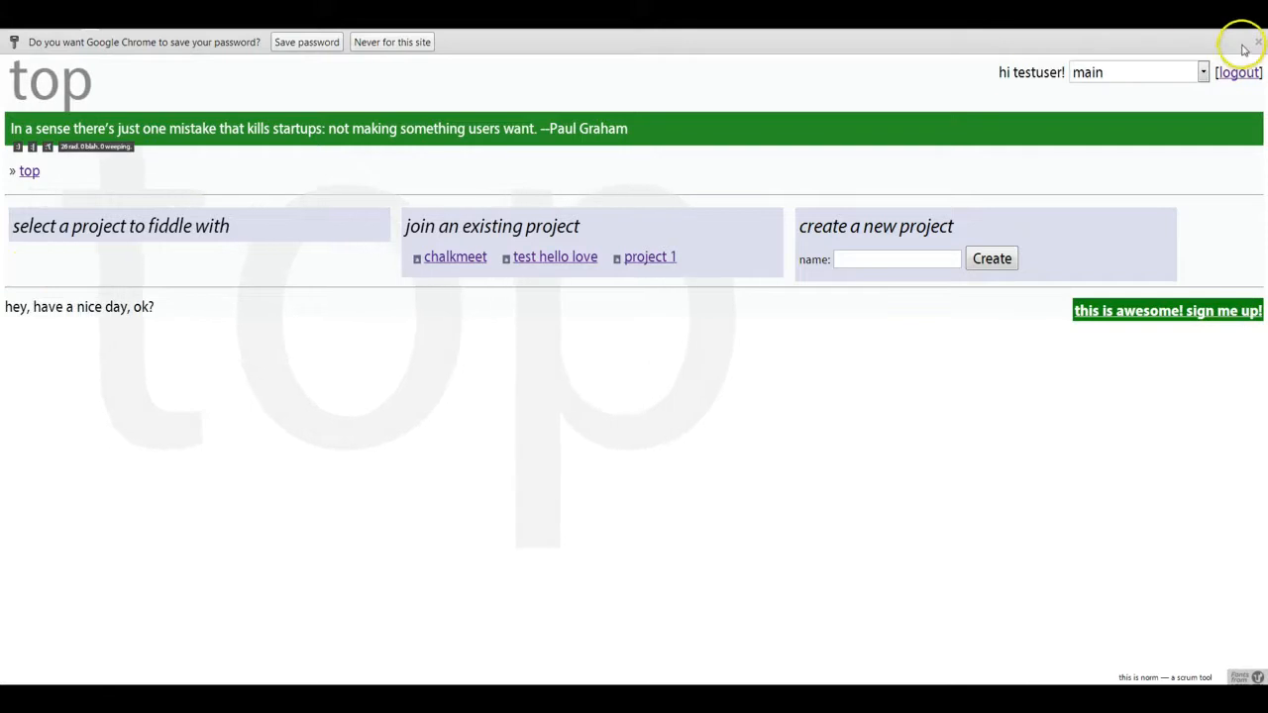
click(1258, 41)
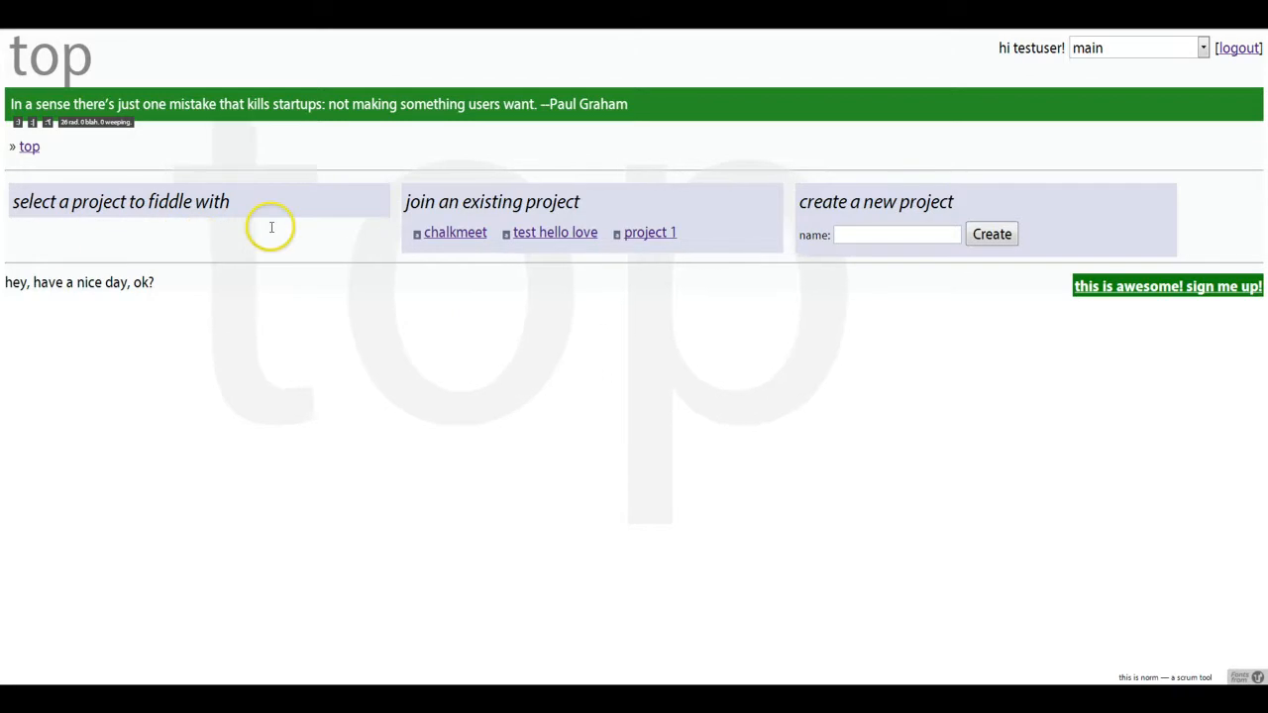
- Create a new project named test hi
click(857, 233)
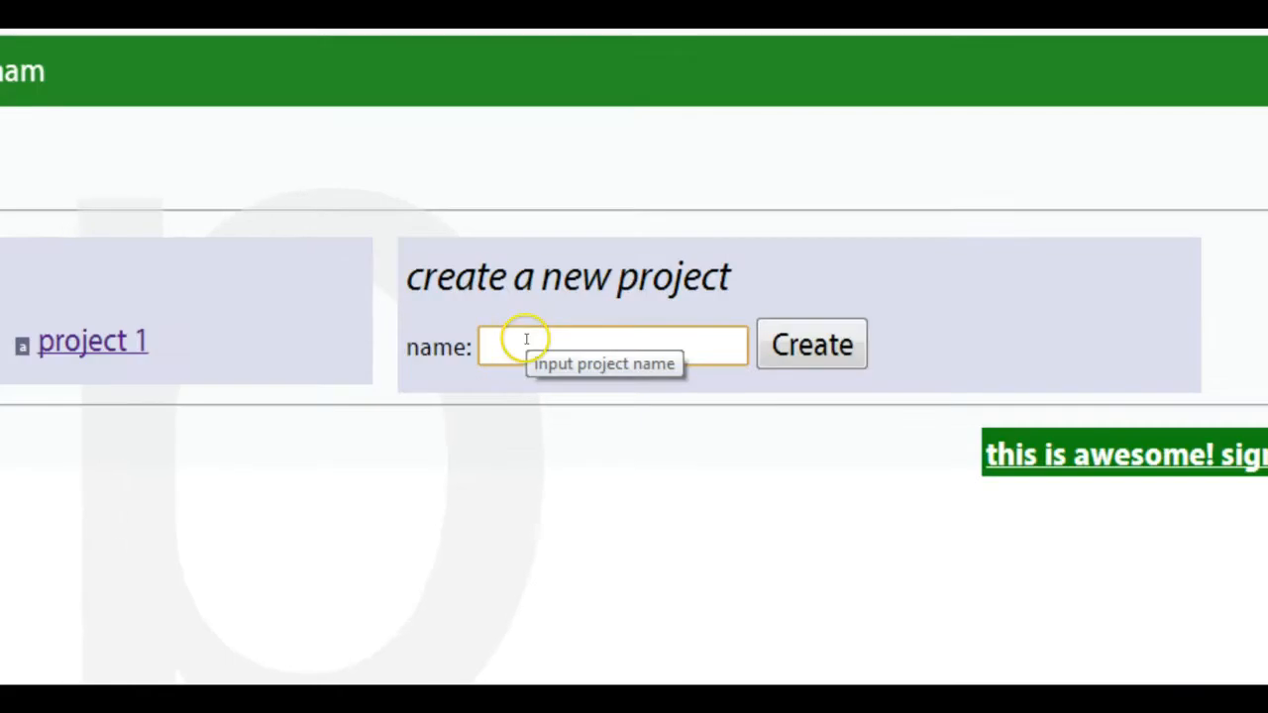
text(test )
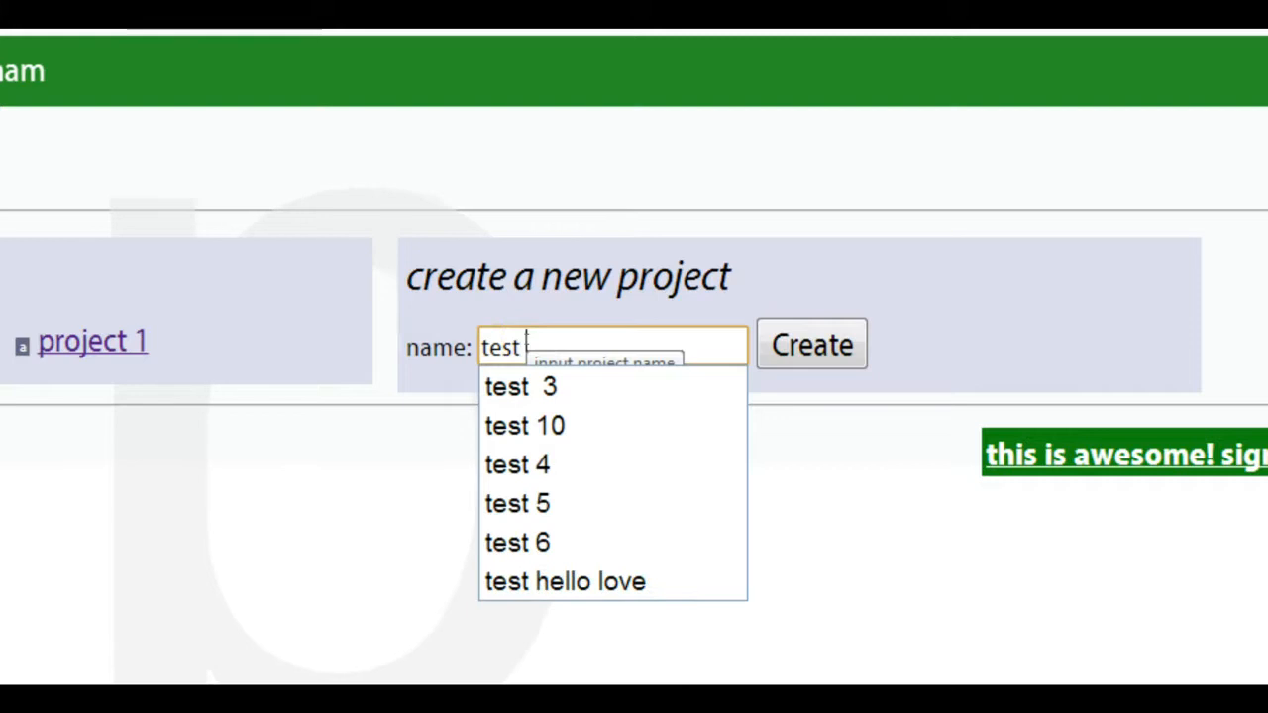
text(hi)
click(813, 343)
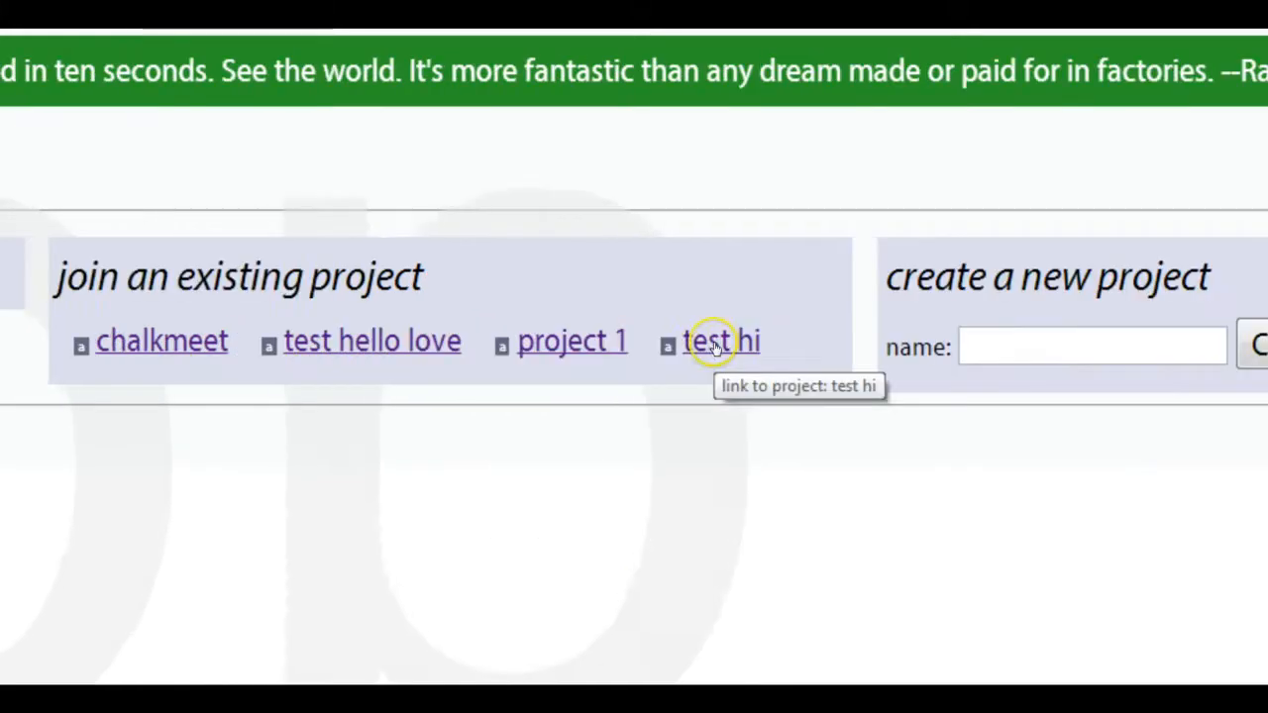
- Join the test hi project and open it from the projects to fiddle with
click(239, 343)
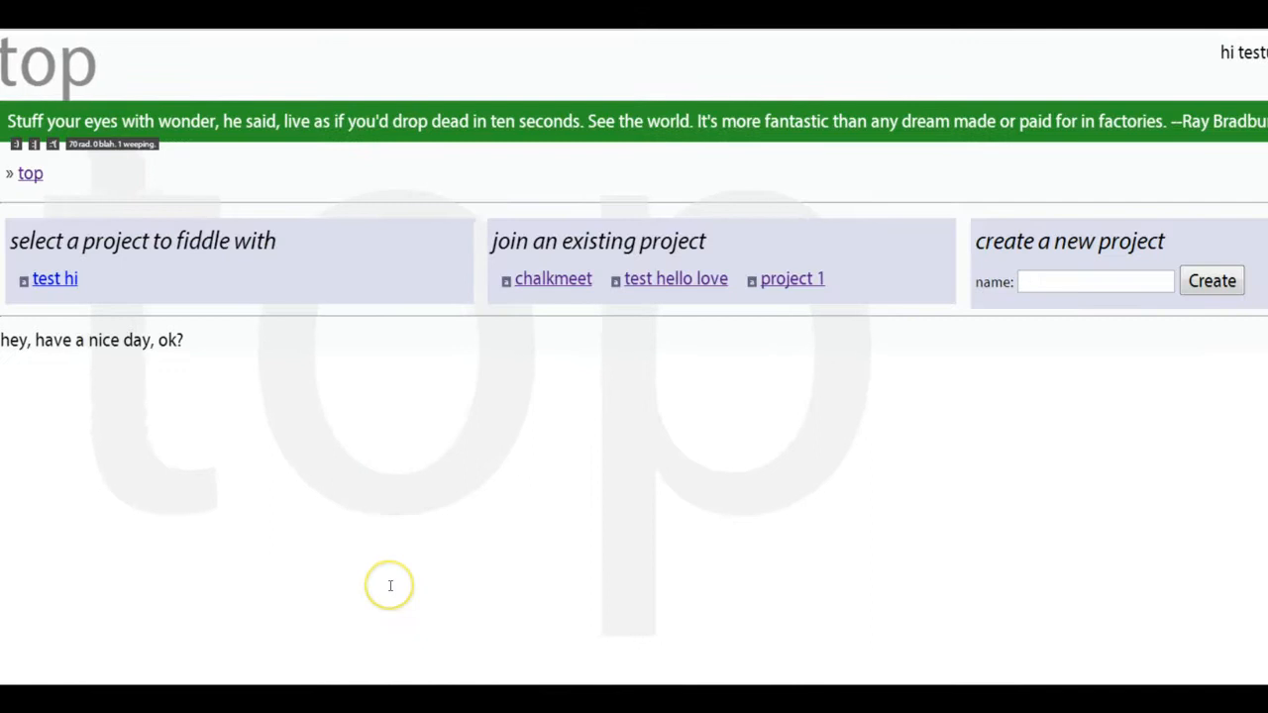
click(42, 281)
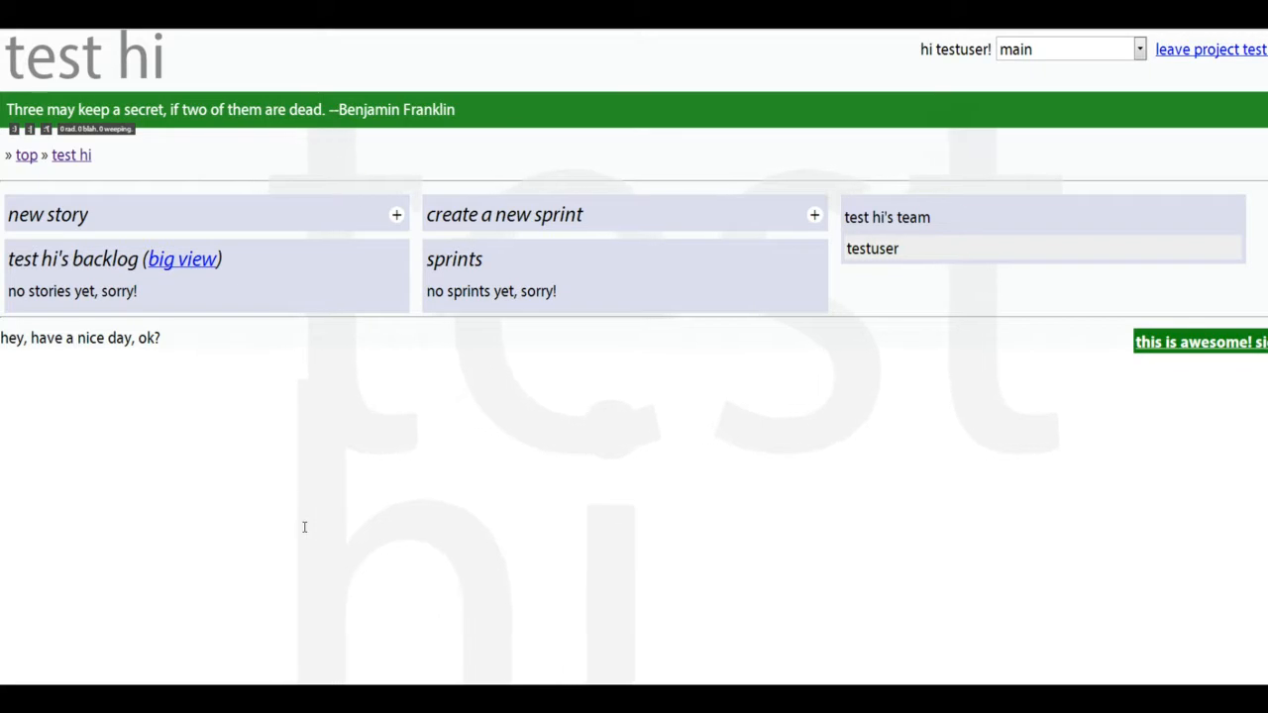
- Start a new sprint named sprint 1 with a begin date of 2013, month 2, day 1
click(813, 218)
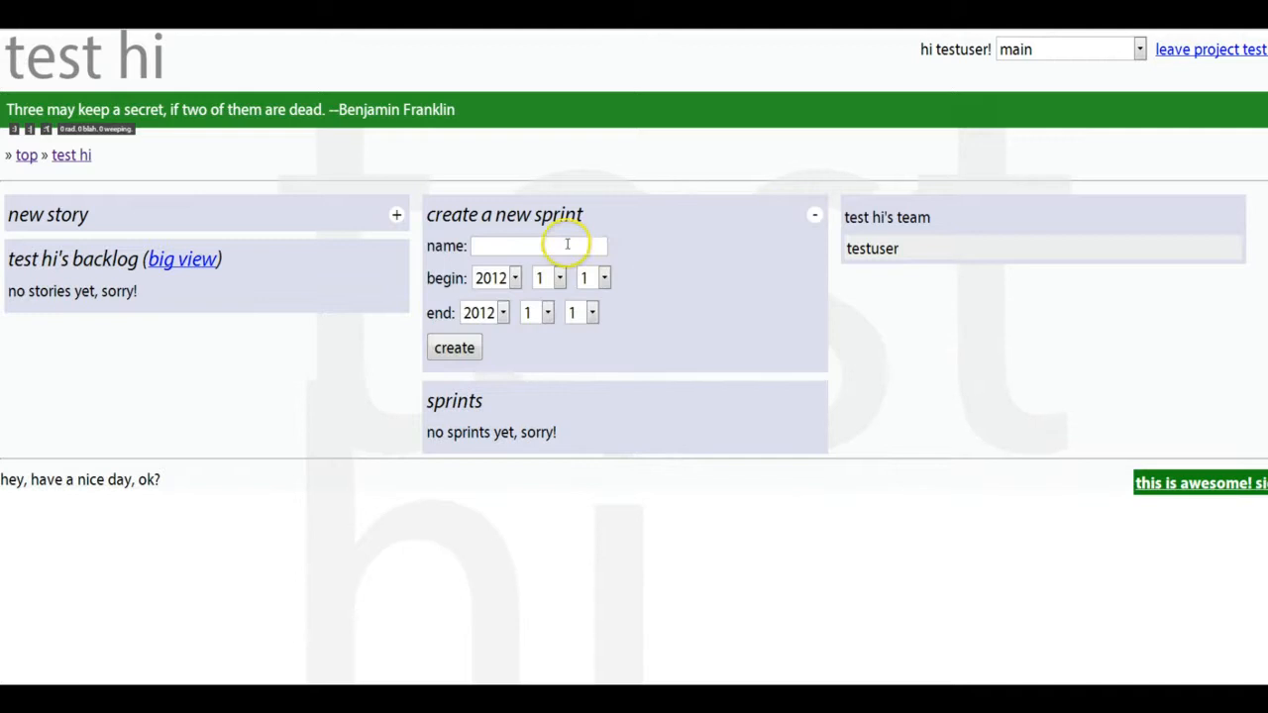
text(sprint 1)
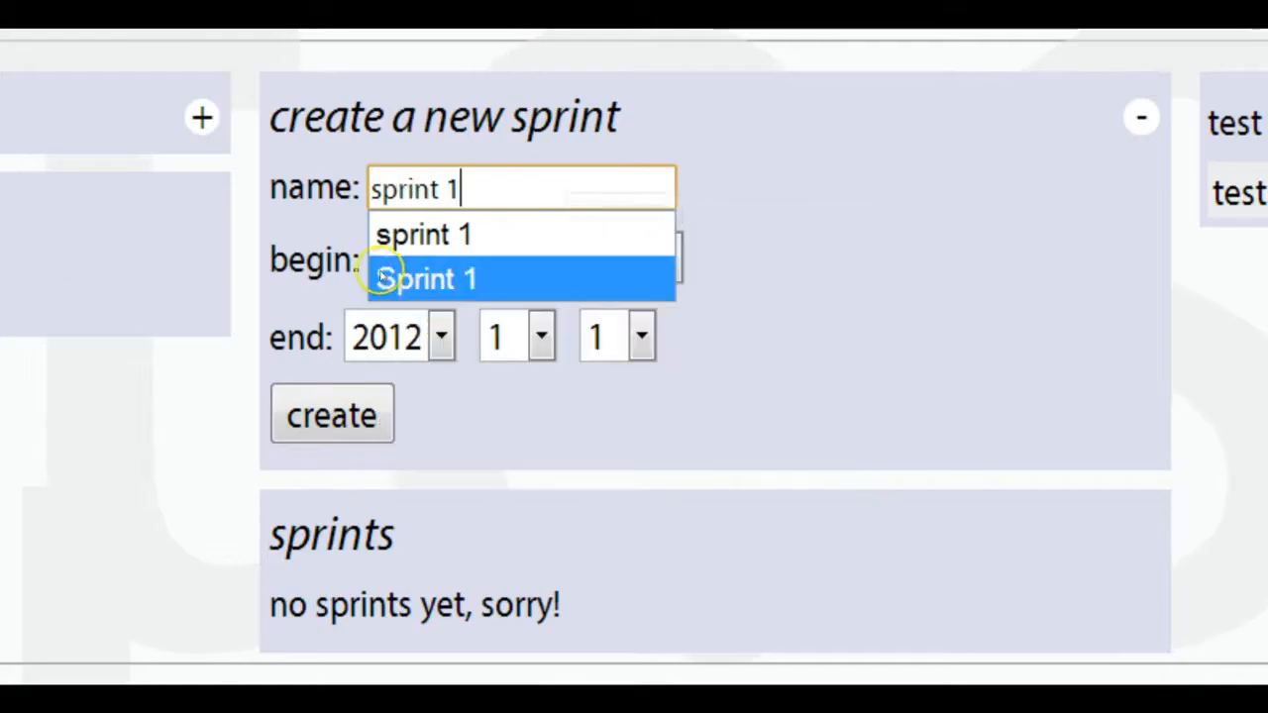
click(421, 259)
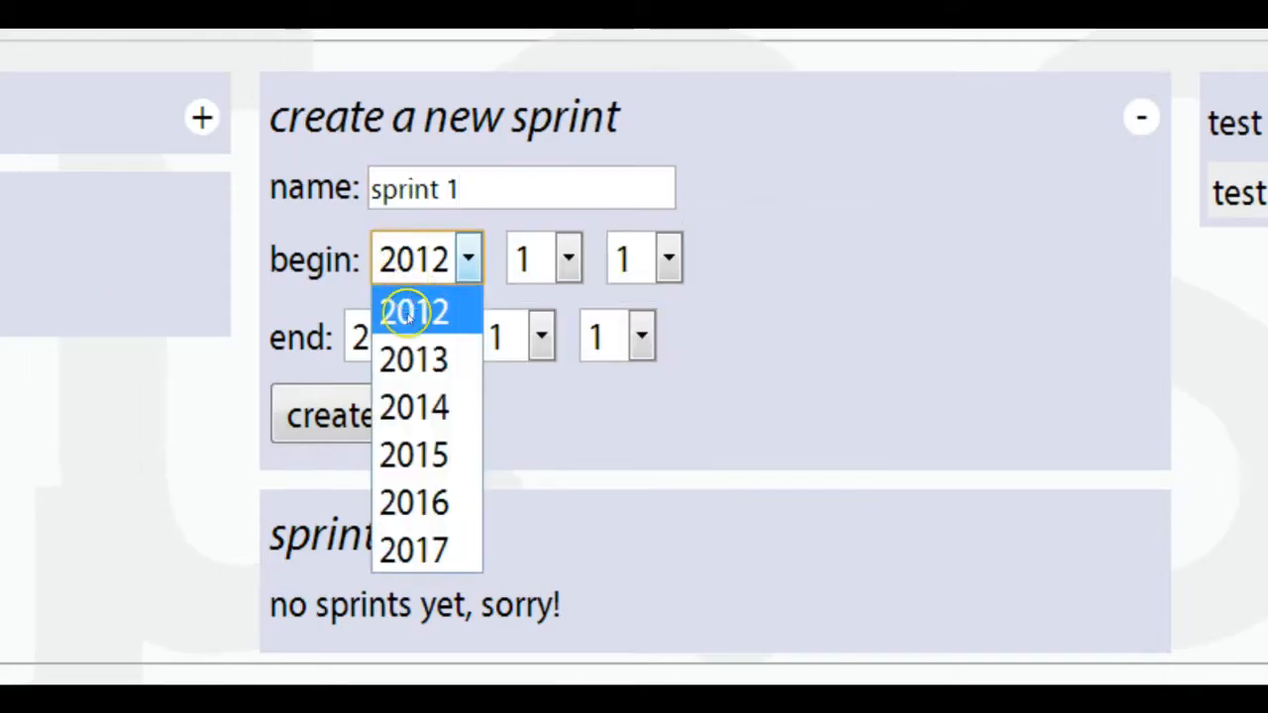
click(402, 346)
click(525, 260)
click(526, 357)
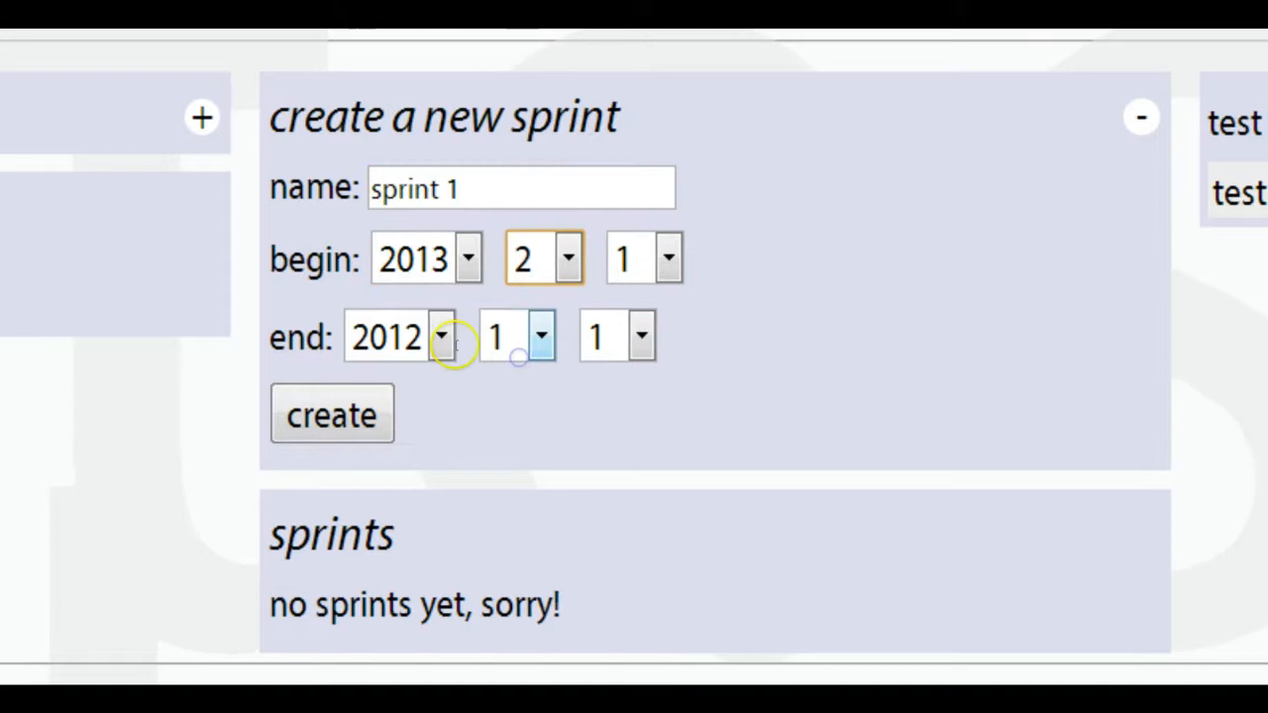
- Set the sprint's end date to 2013, month 2, day 8 and create the sprint
click(441, 337)
click(395, 446)
click(642, 337)
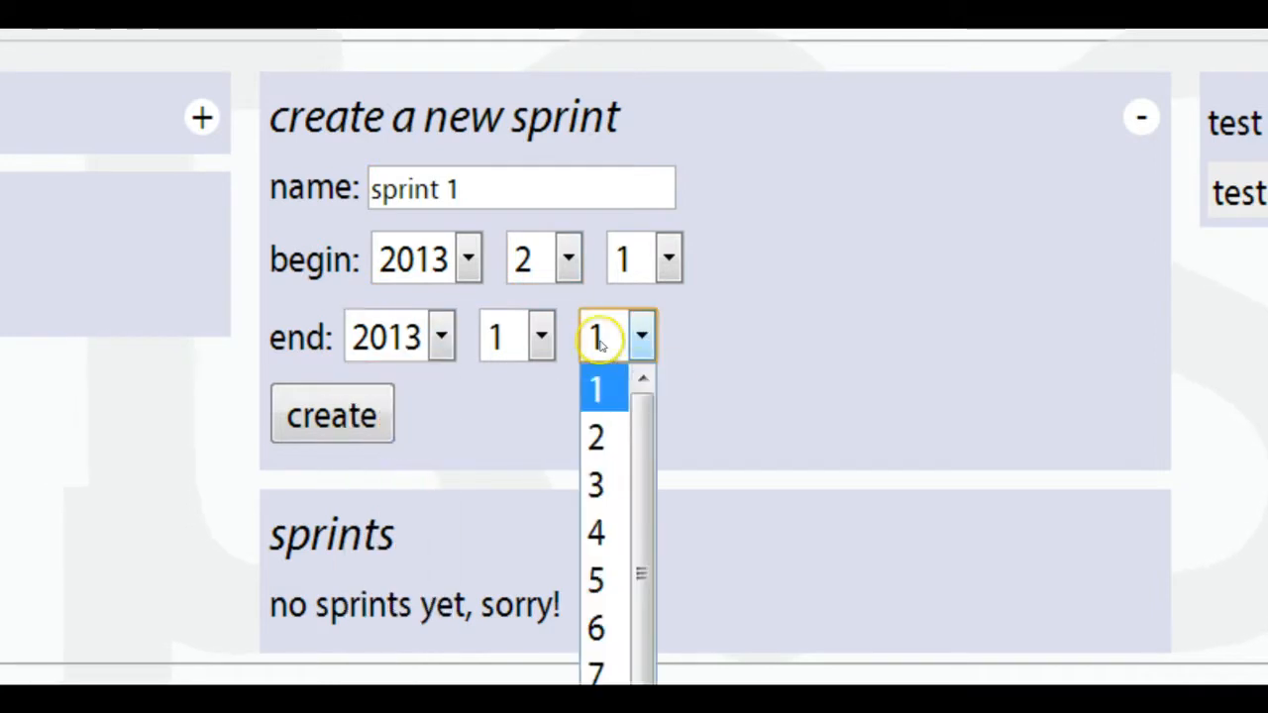
click(599, 703)
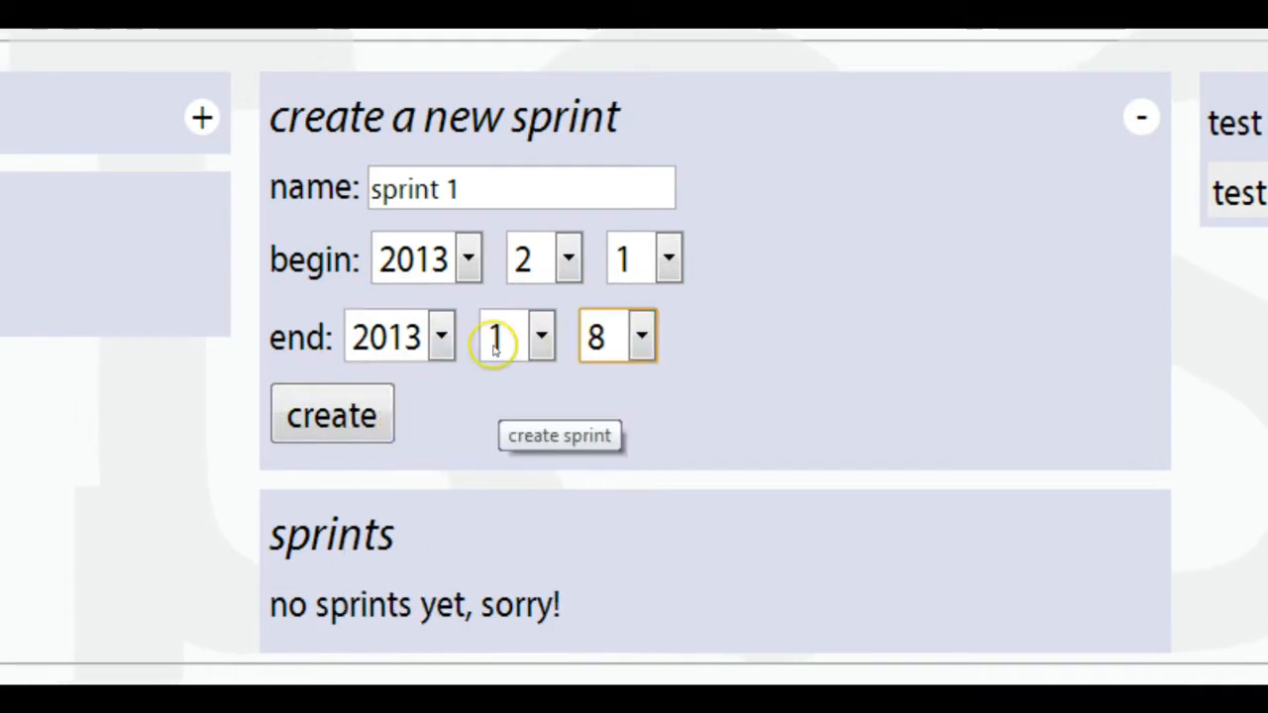
click(500, 337)
click(485, 434)
click(333, 415)
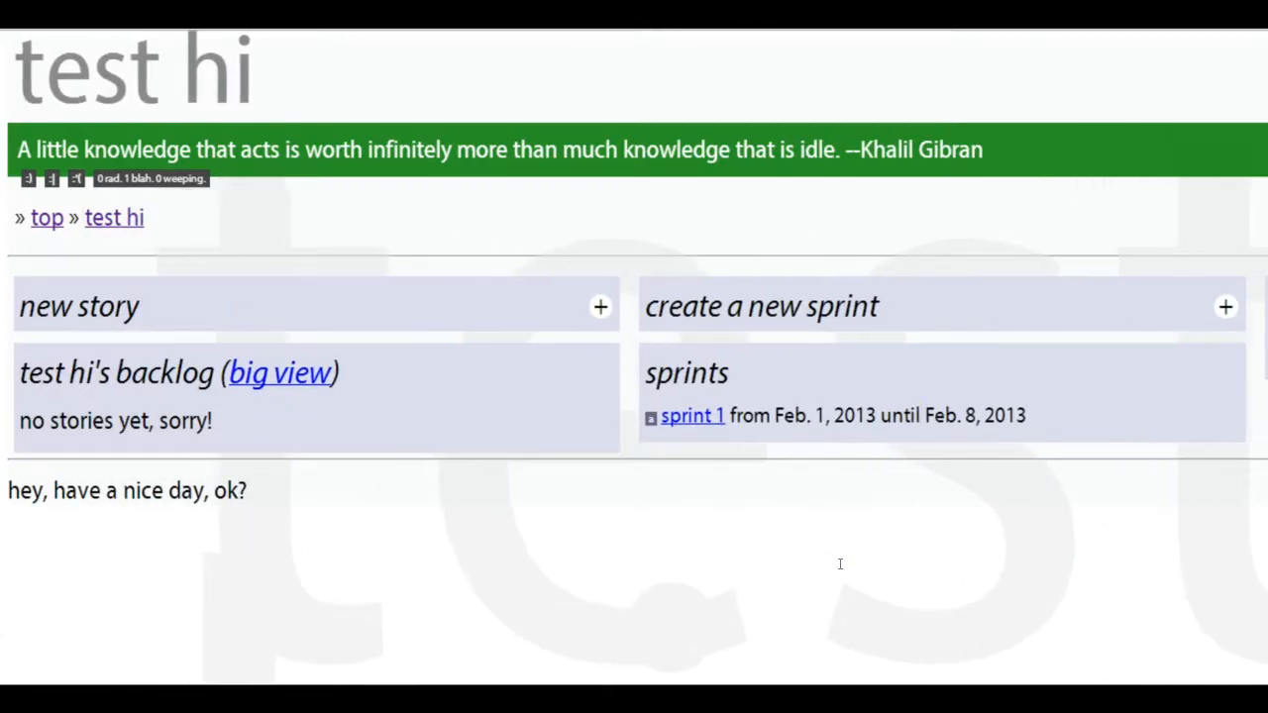
- Create a new story assigned to testuser, titled test, with description test and 3 points
click(831, 564)
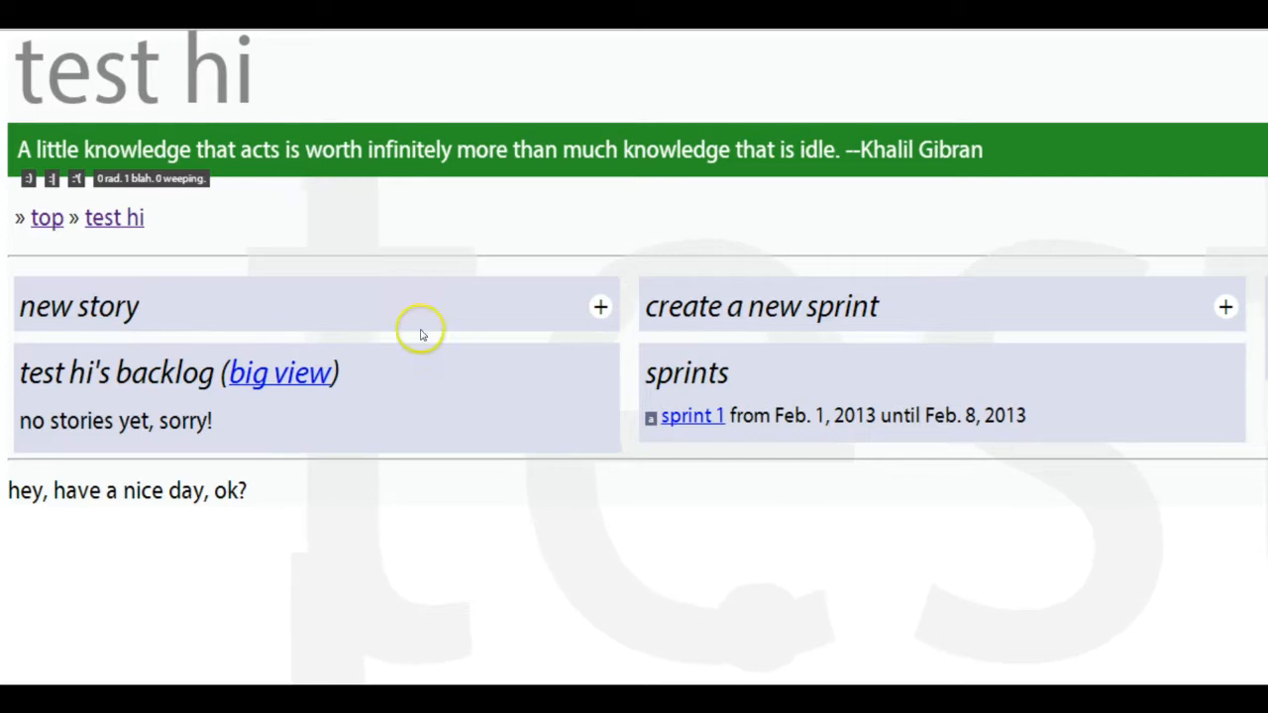
click(600, 308)
click(80, 387)
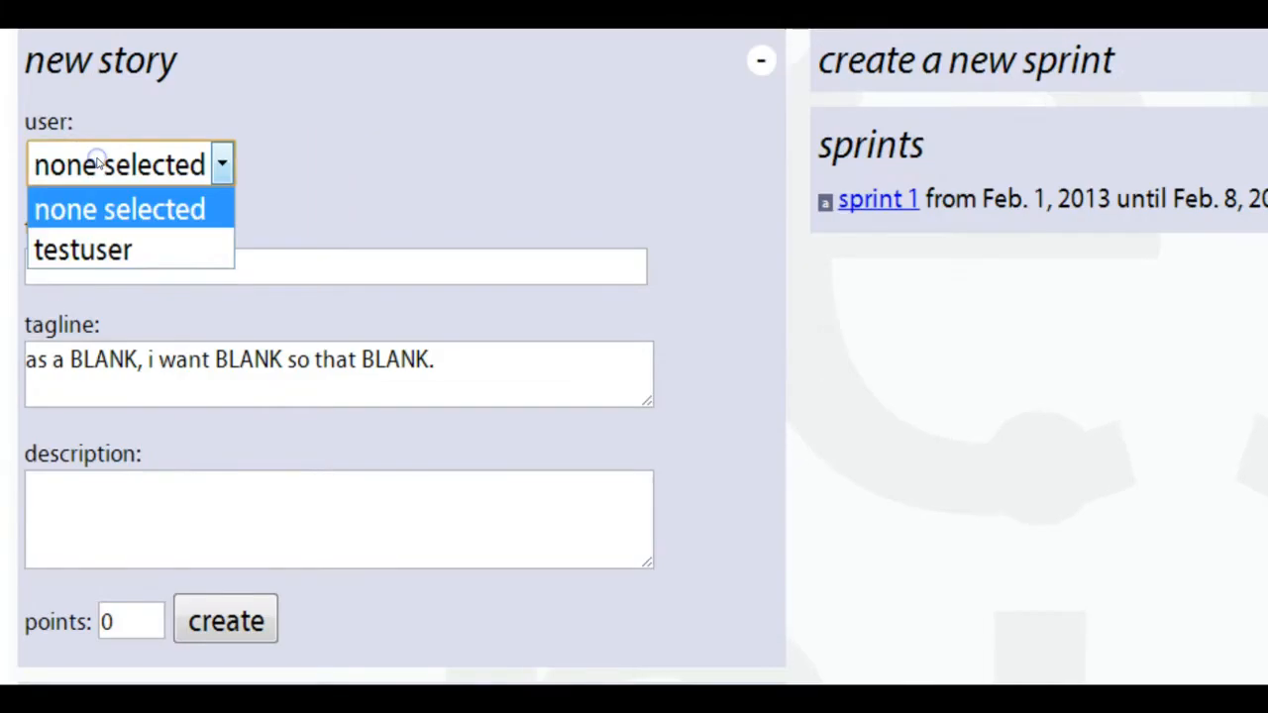
click(81, 248)
click(66, 266)
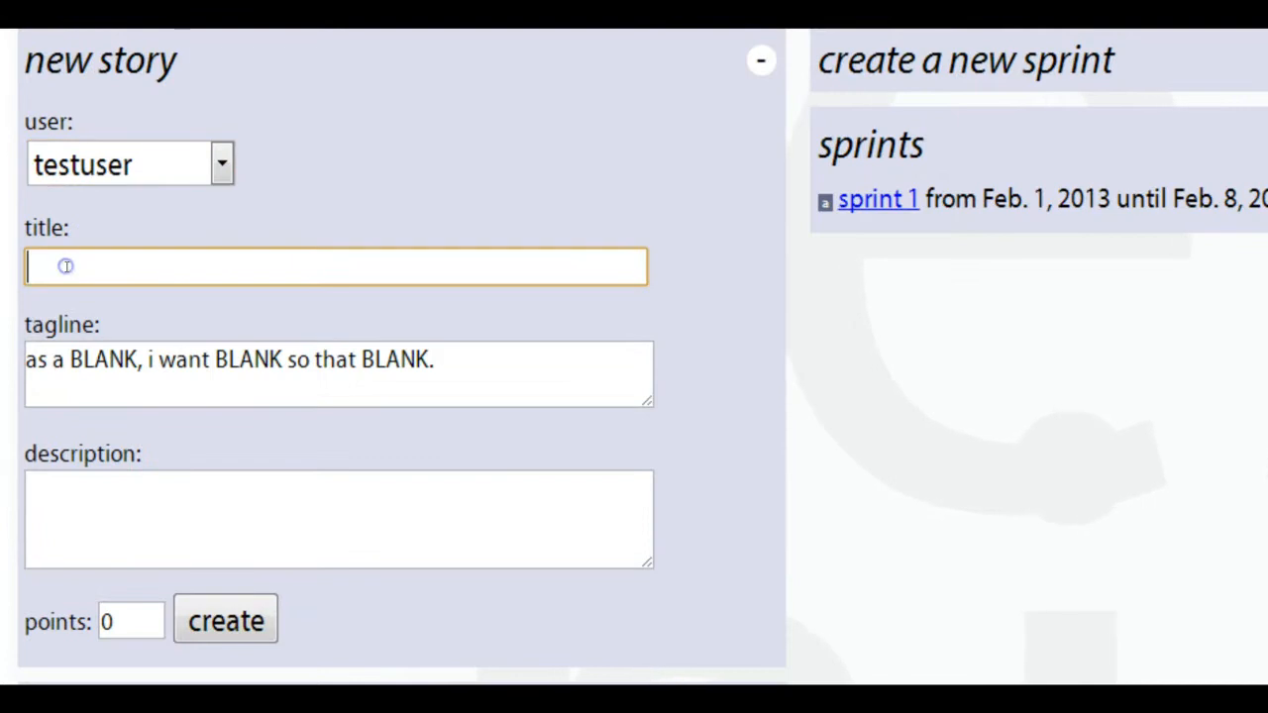
text(test)
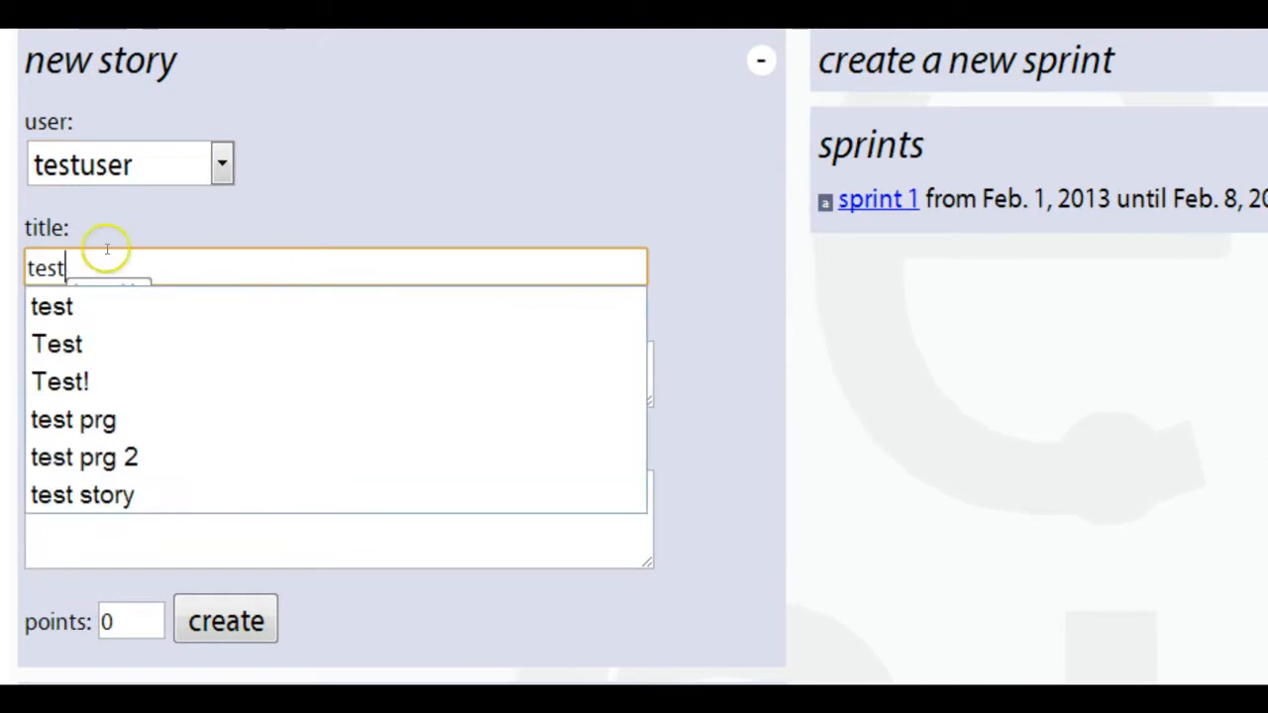
click(184, 204)
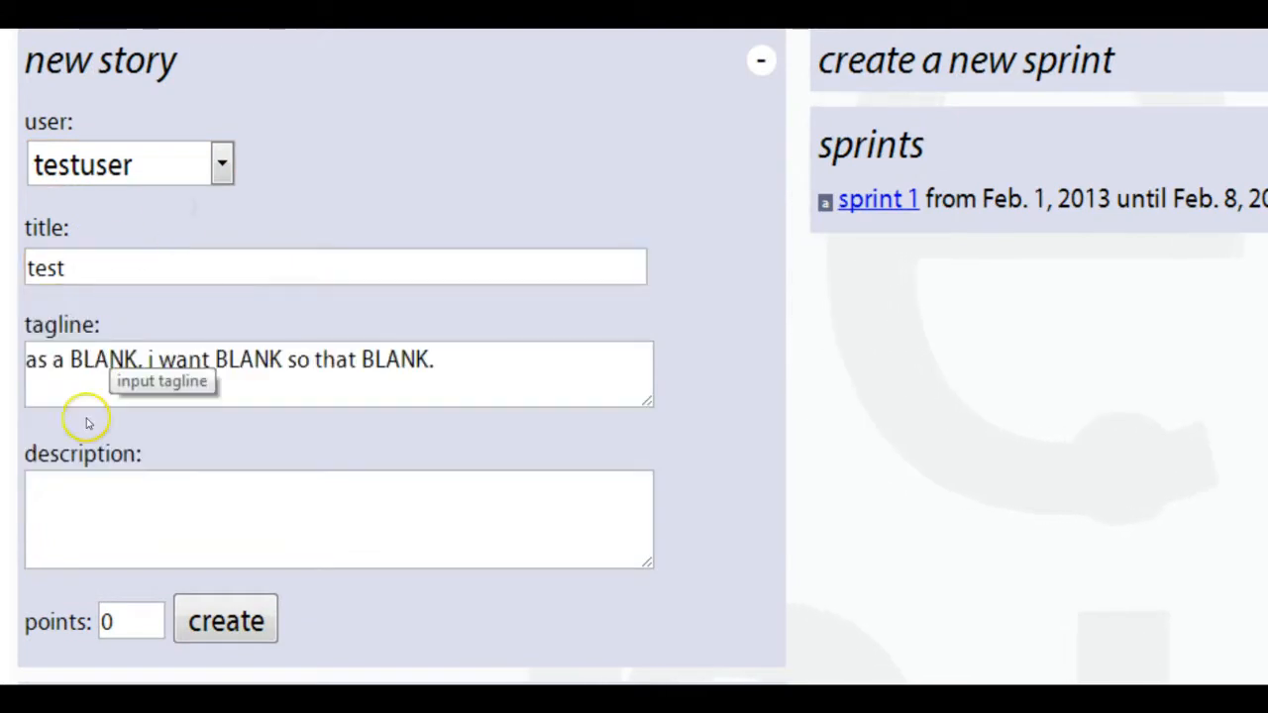
click(54, 507)
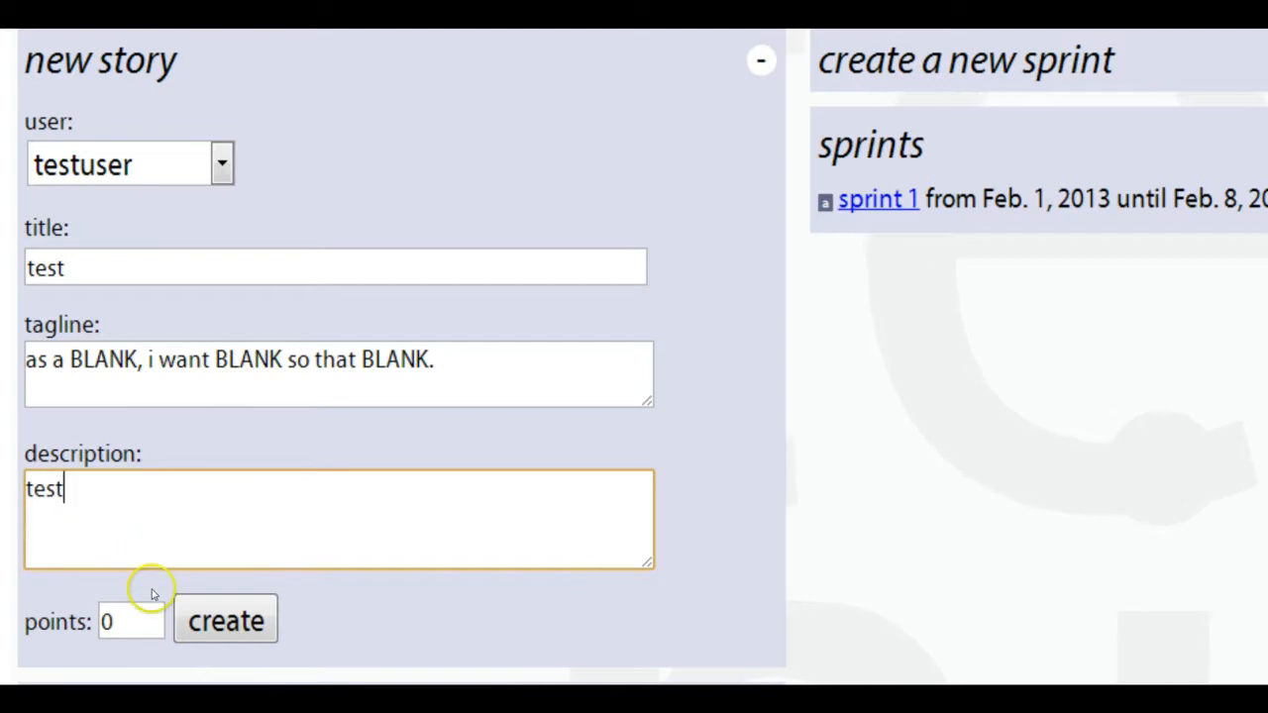
click(92, 621)
text(3)
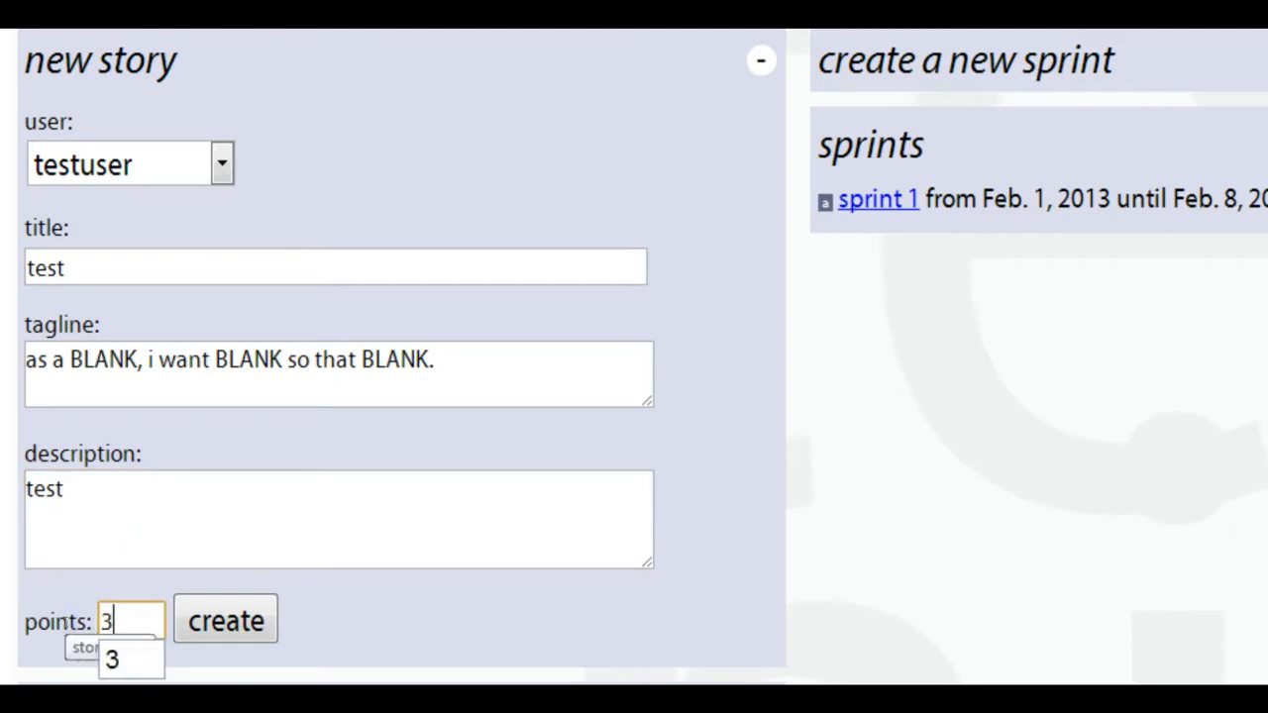
click(226, 618)
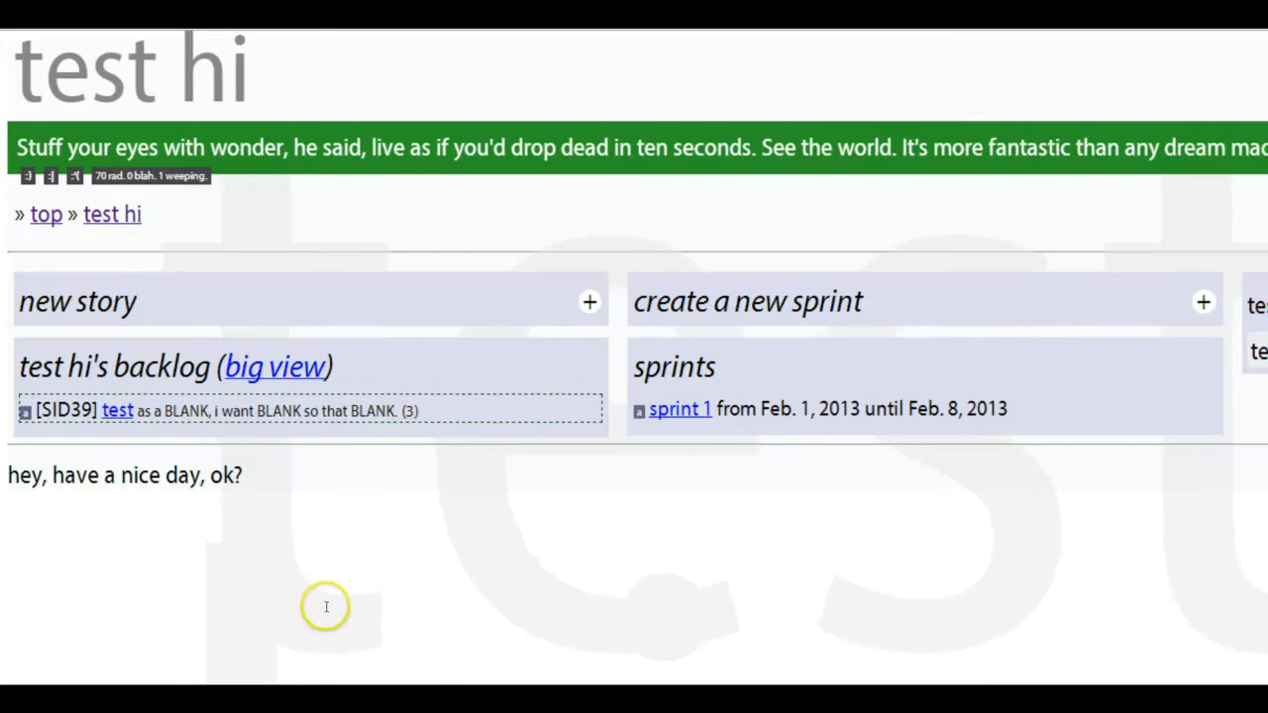
- Move the test story from the backlog into sprint 1 and open the sprint
drag(133, 415, 708, 416)
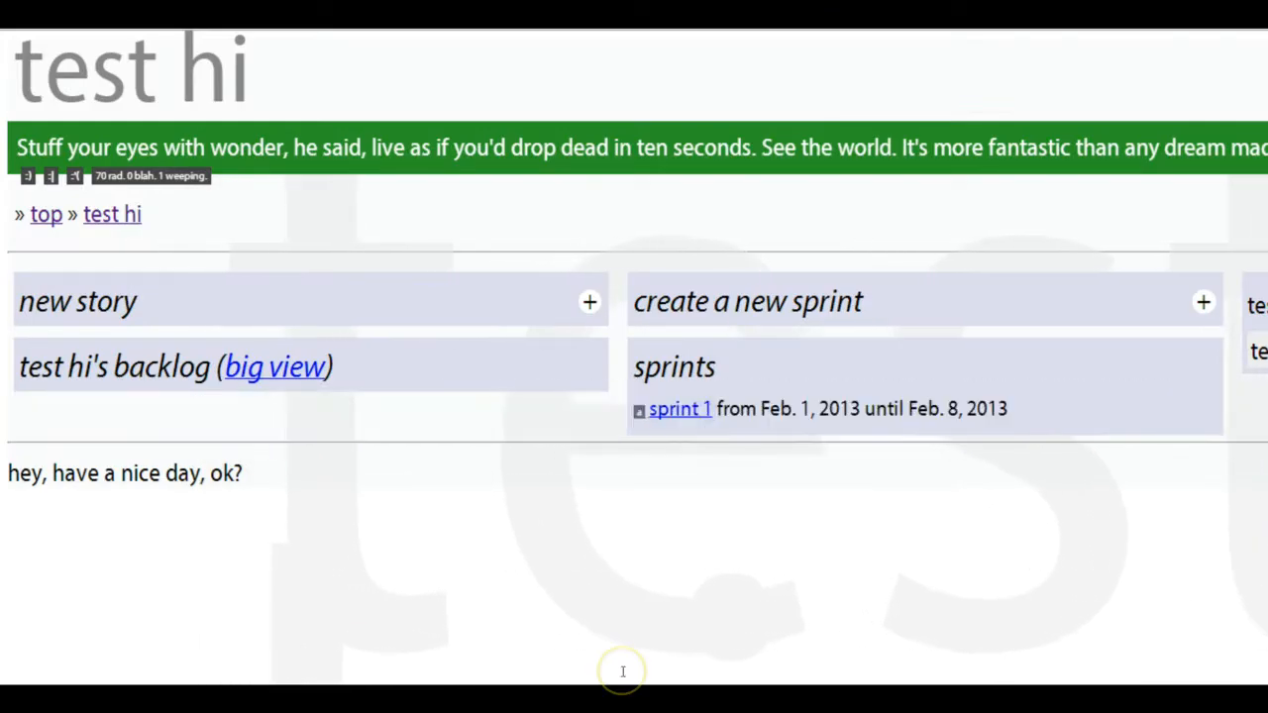
click(693, 408)
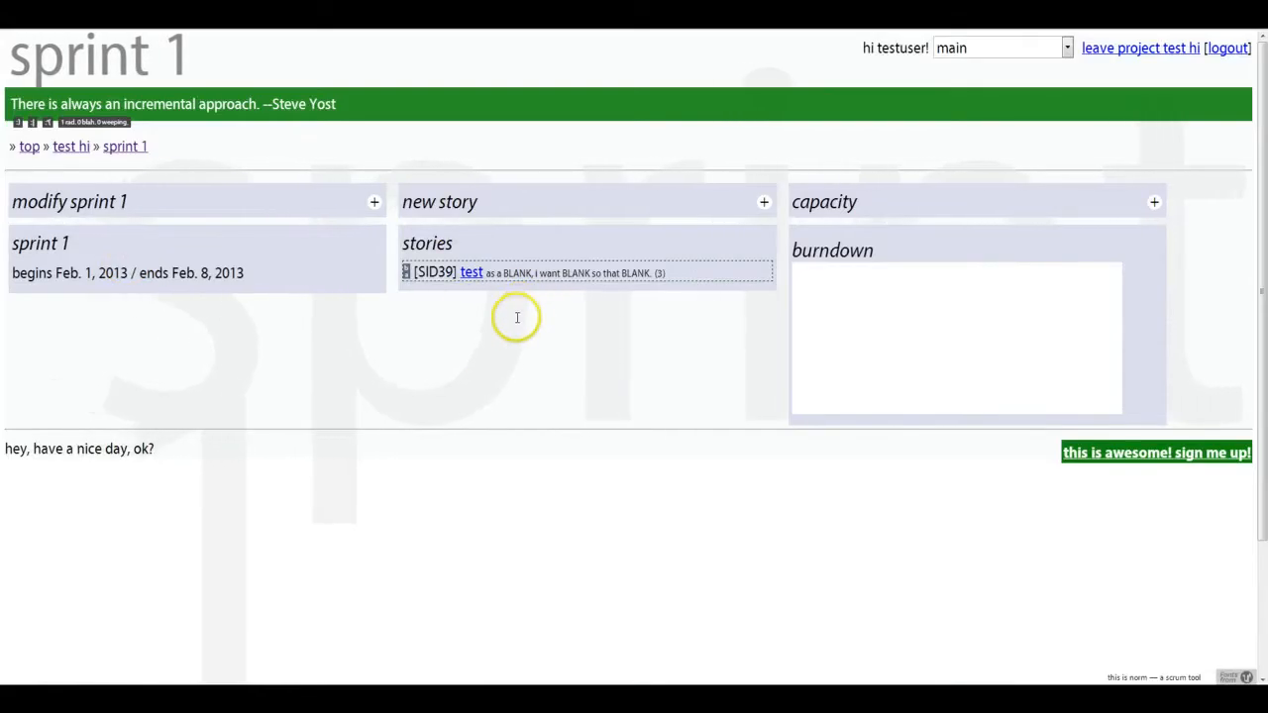
- Open the test story and start a new task assigned to testuser titled create a new widget
click(470, 273)
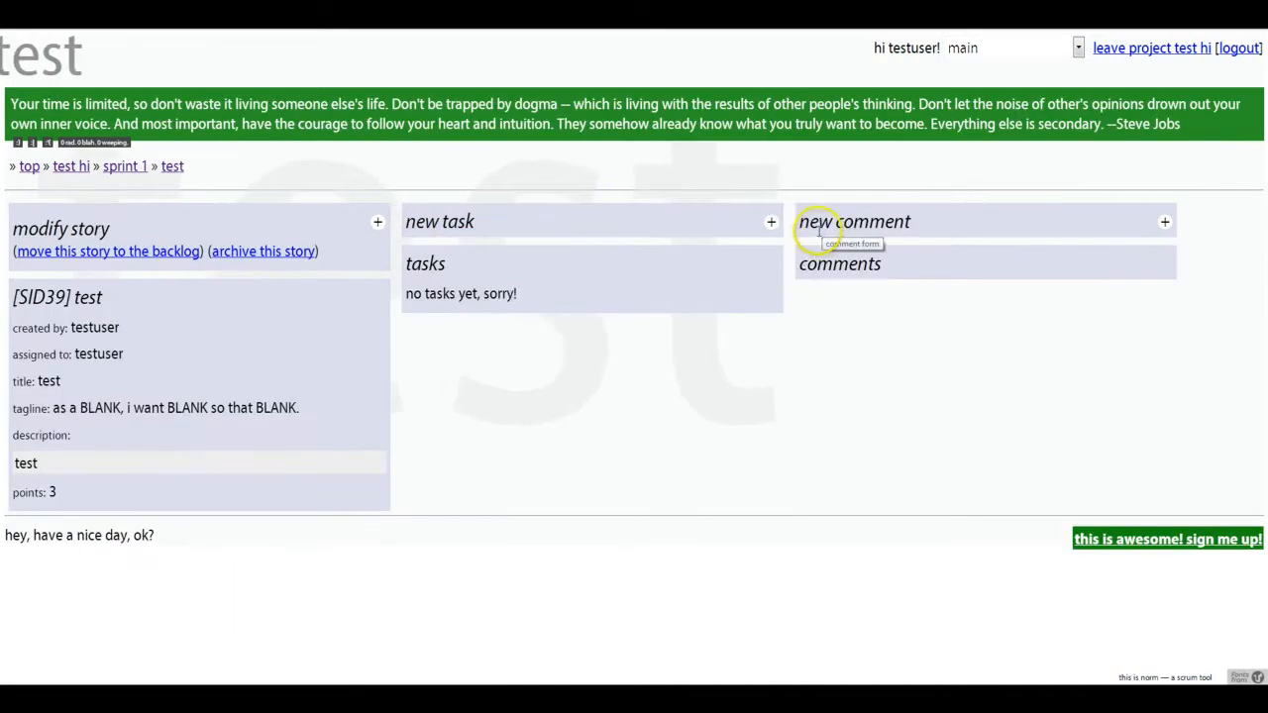
click(771, 223)
click(486, 273)
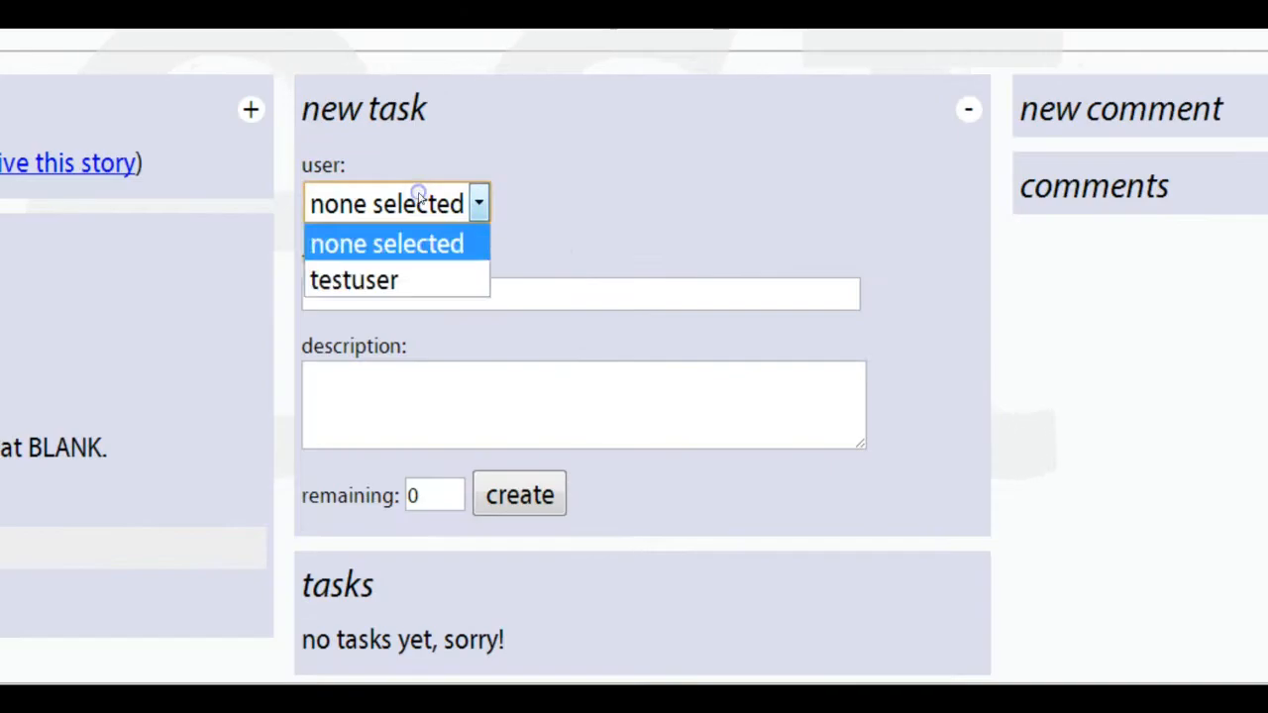
click(441, 309)
click(348, 284)
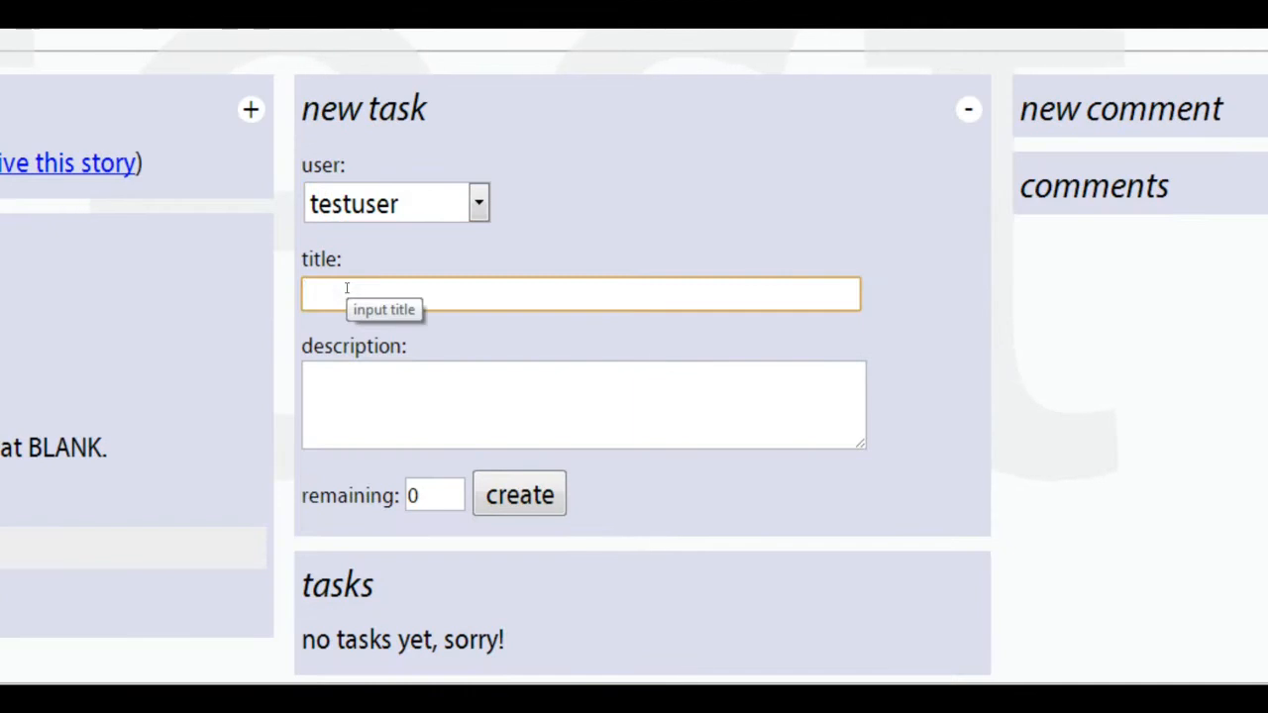
text(re)
key(BackSpace)
key(BackSpace)
text(cr)
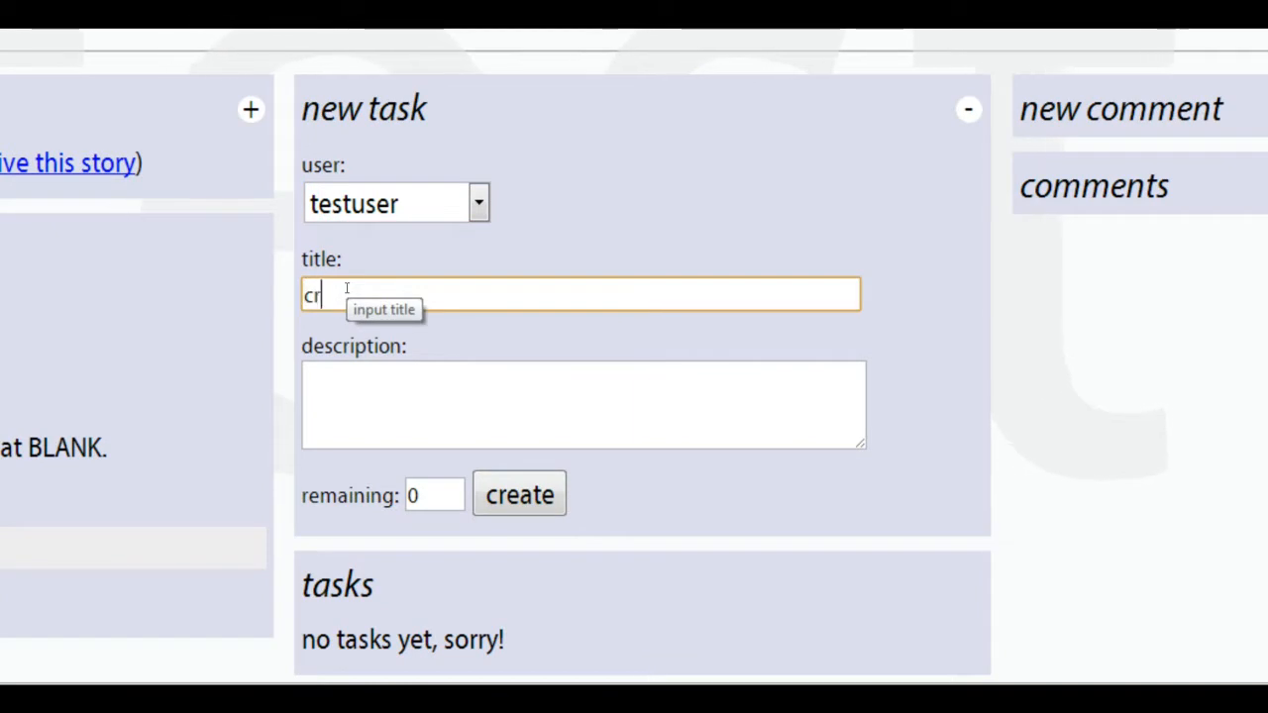
text(eate a new widget)
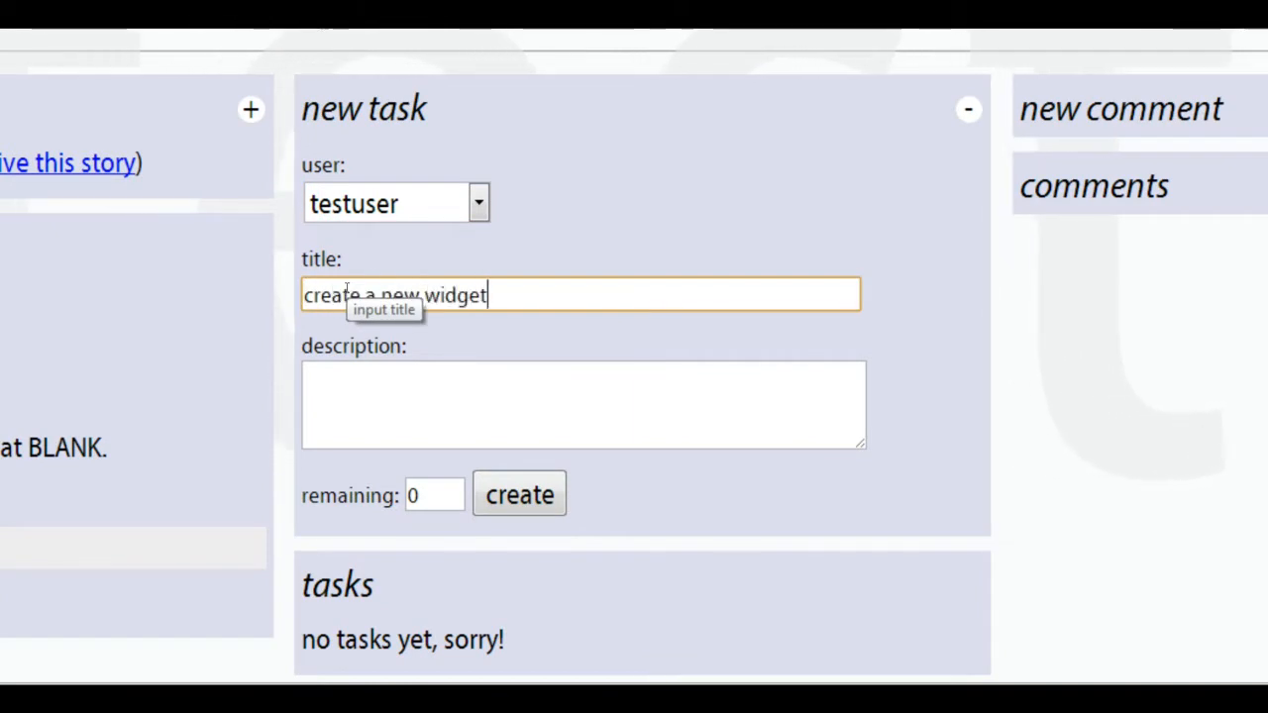
key(Tab)
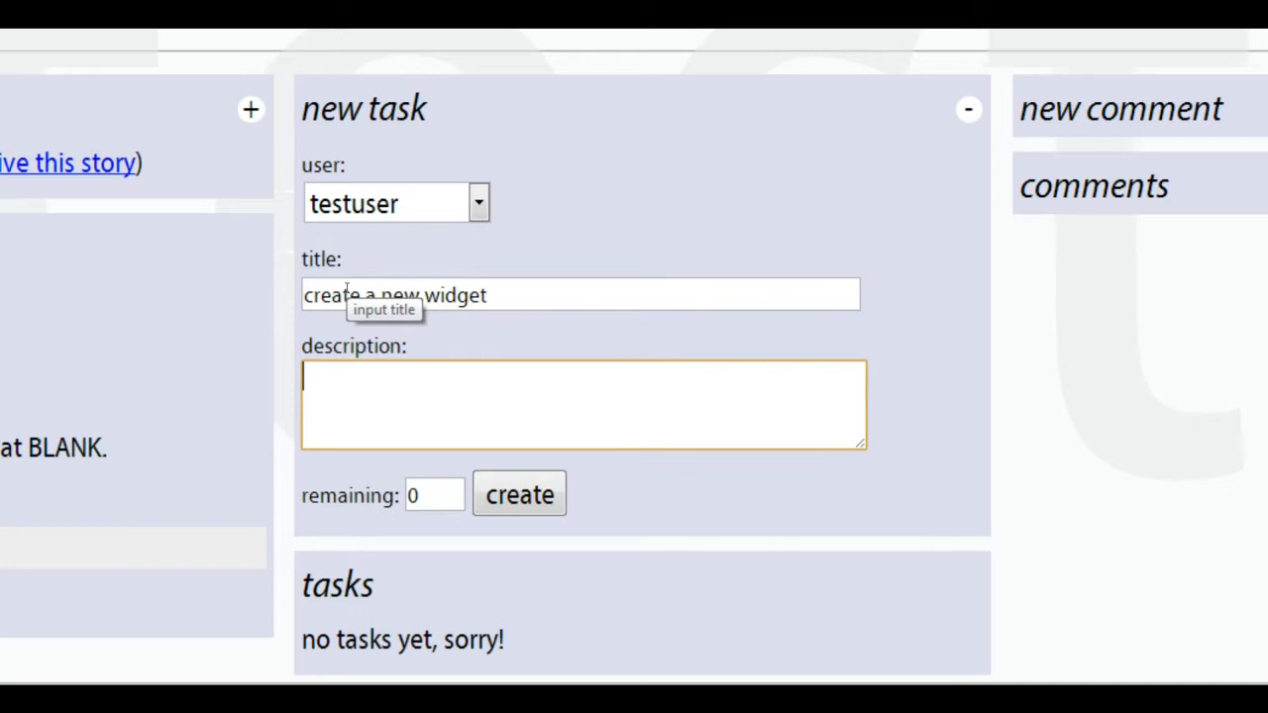
- Set the task's remaining hours to 5 and create the task
click(407, 427)
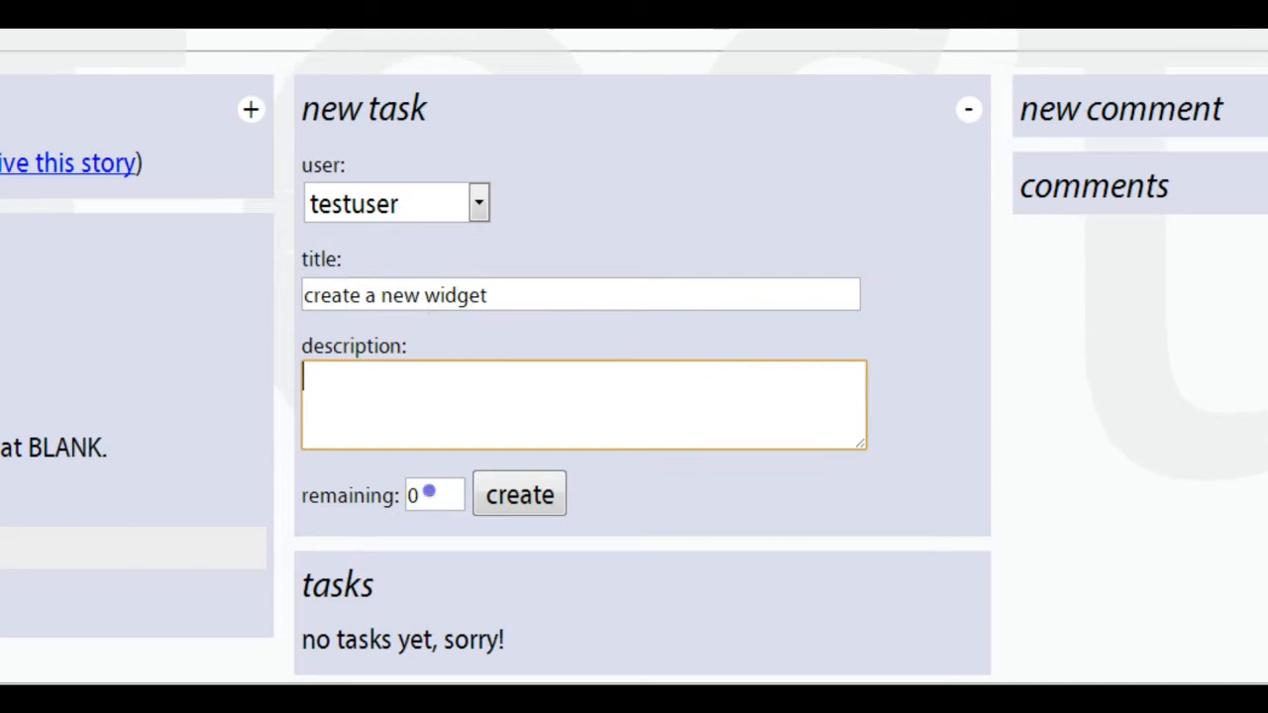
double_click(411, 494)
text(5)
click(545, 495)
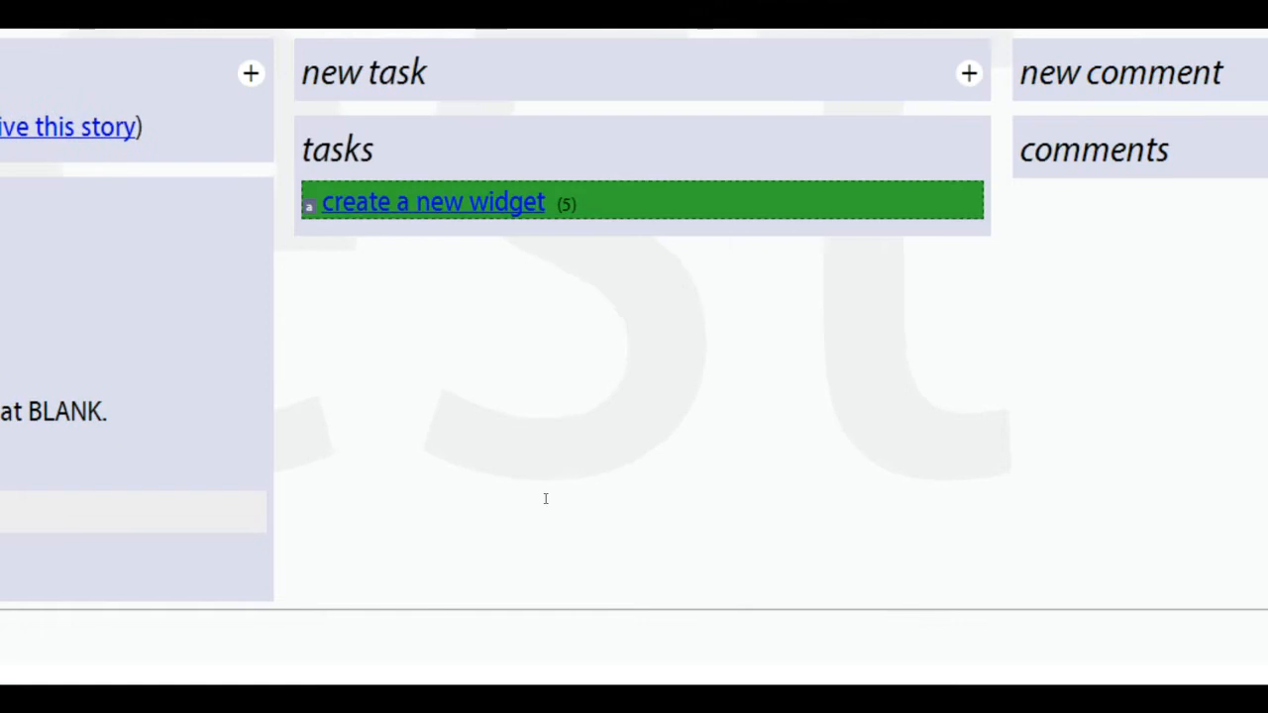
click(545, 499)
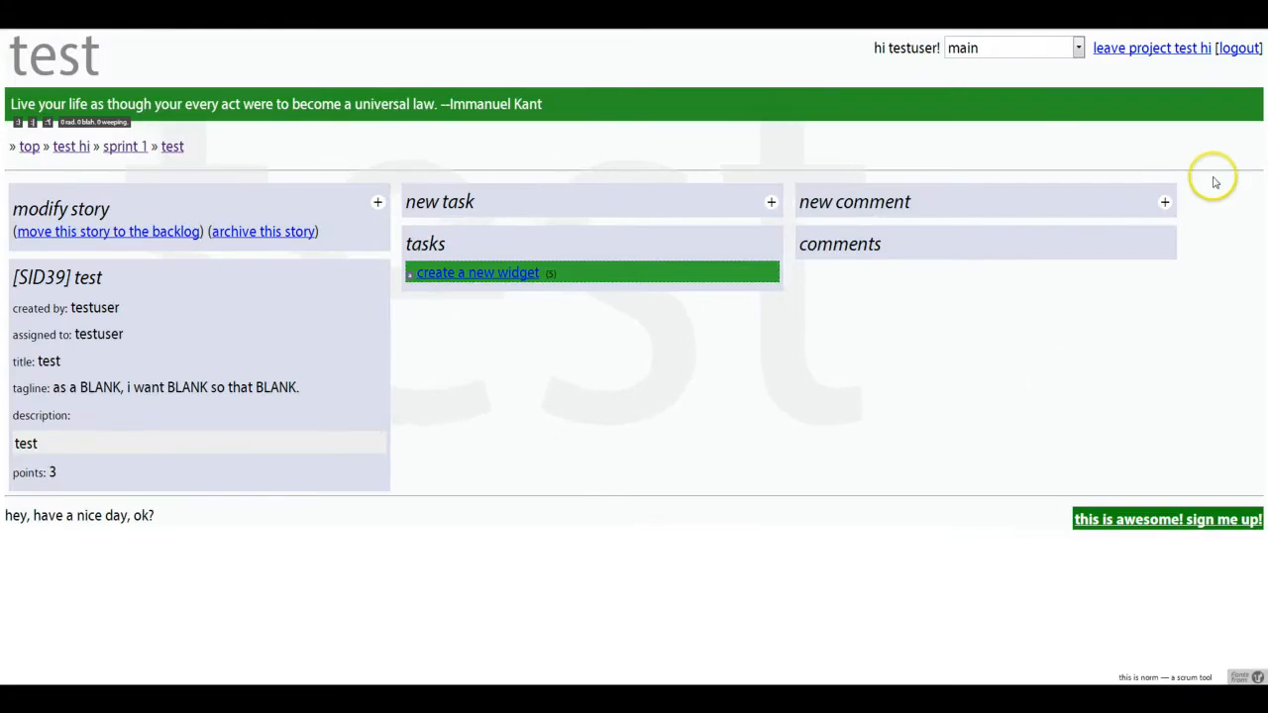
click(1164, 202)
click(926, 255)
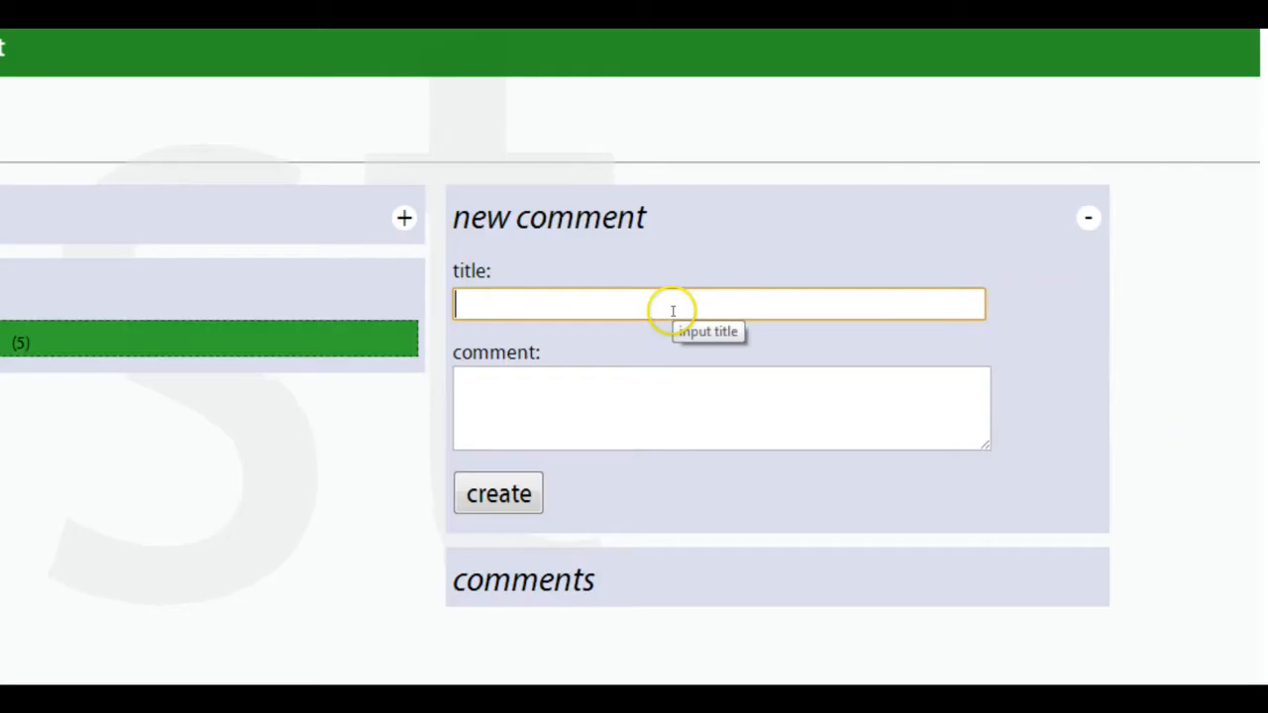
text(helpful)
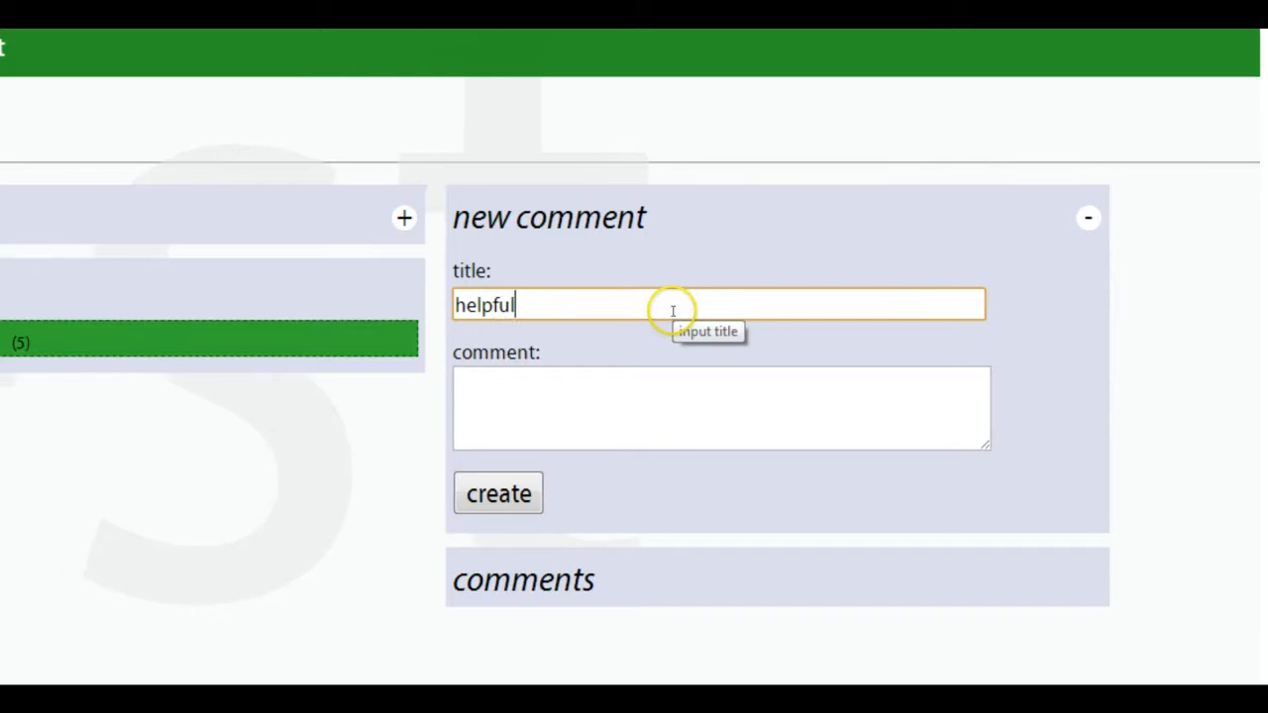
key(Tab)
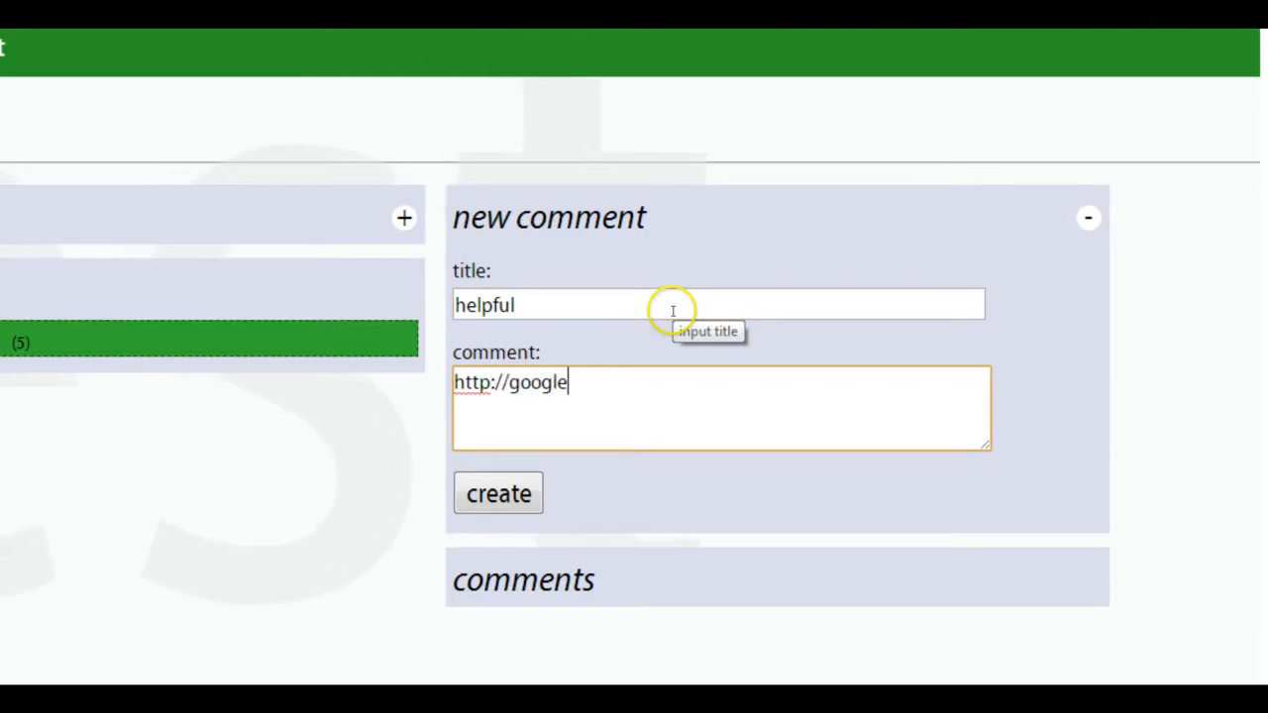
click(502, 501)
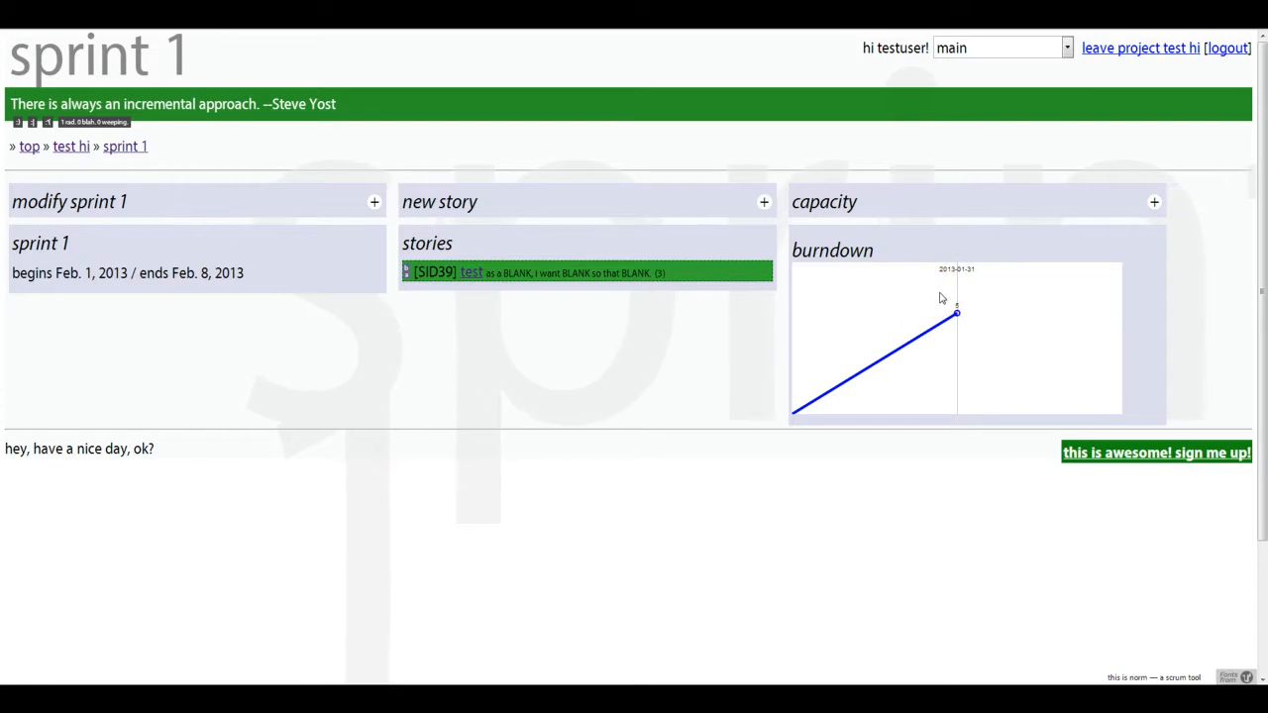
- Set testuser's capacity for sprint 1 to 40 and reopen the sprint to check it
click(1155, 203)
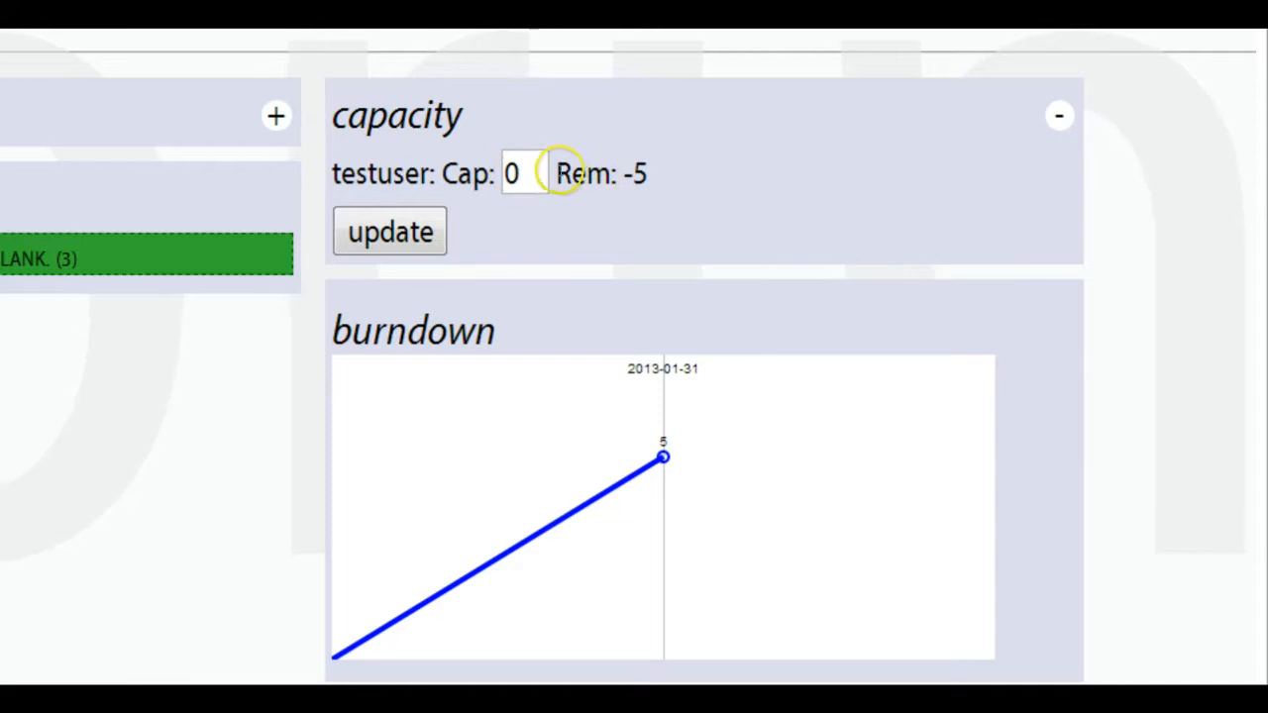
drag(560, 173, 680, 168)
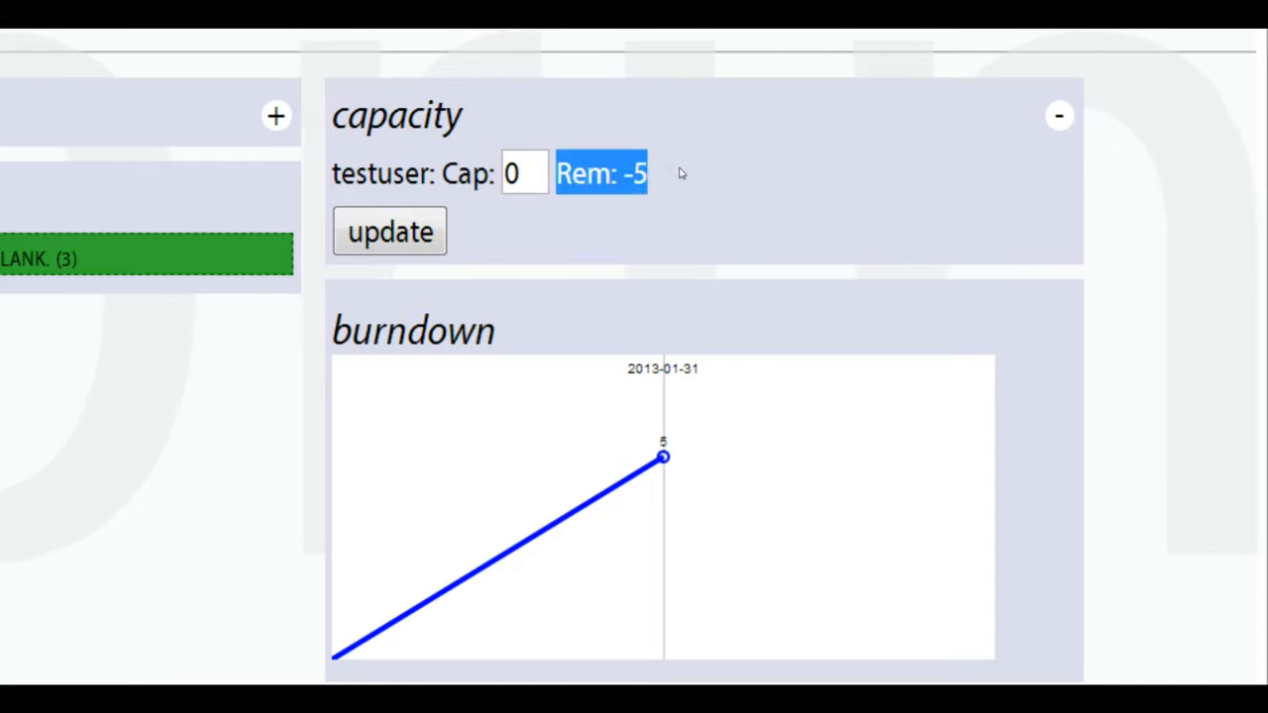
click(679, 172)
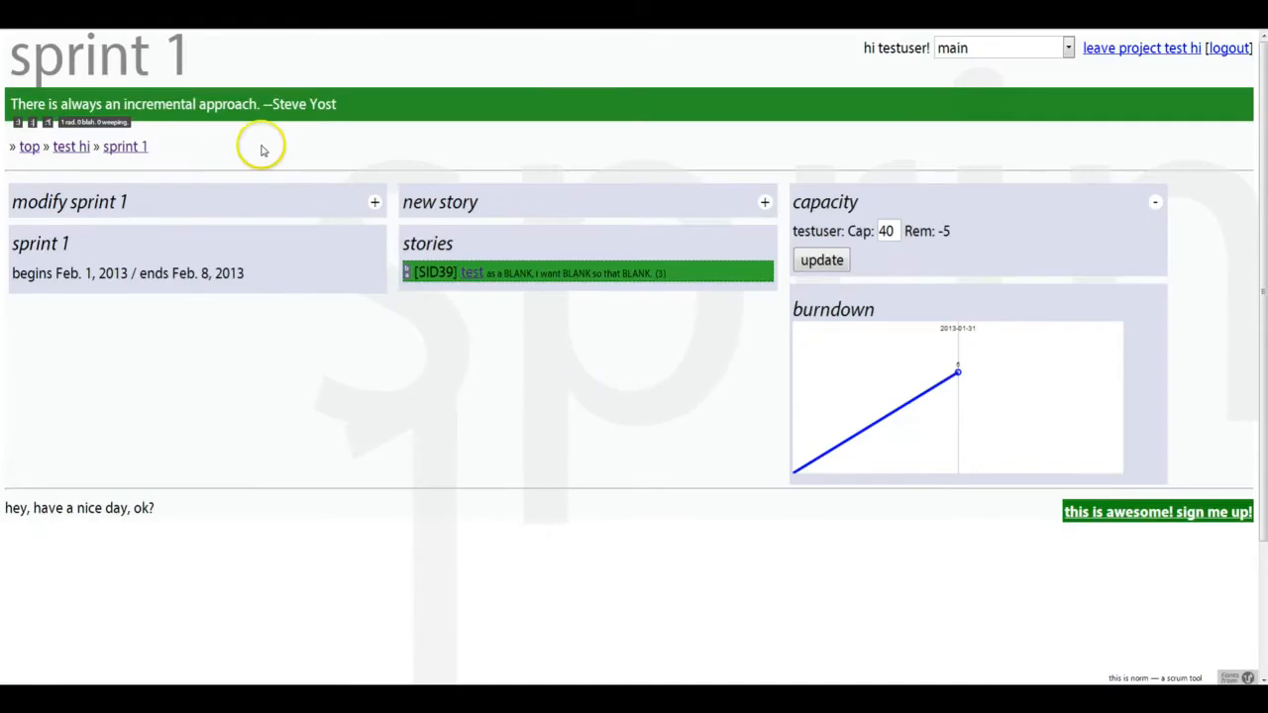
click(129, 149)
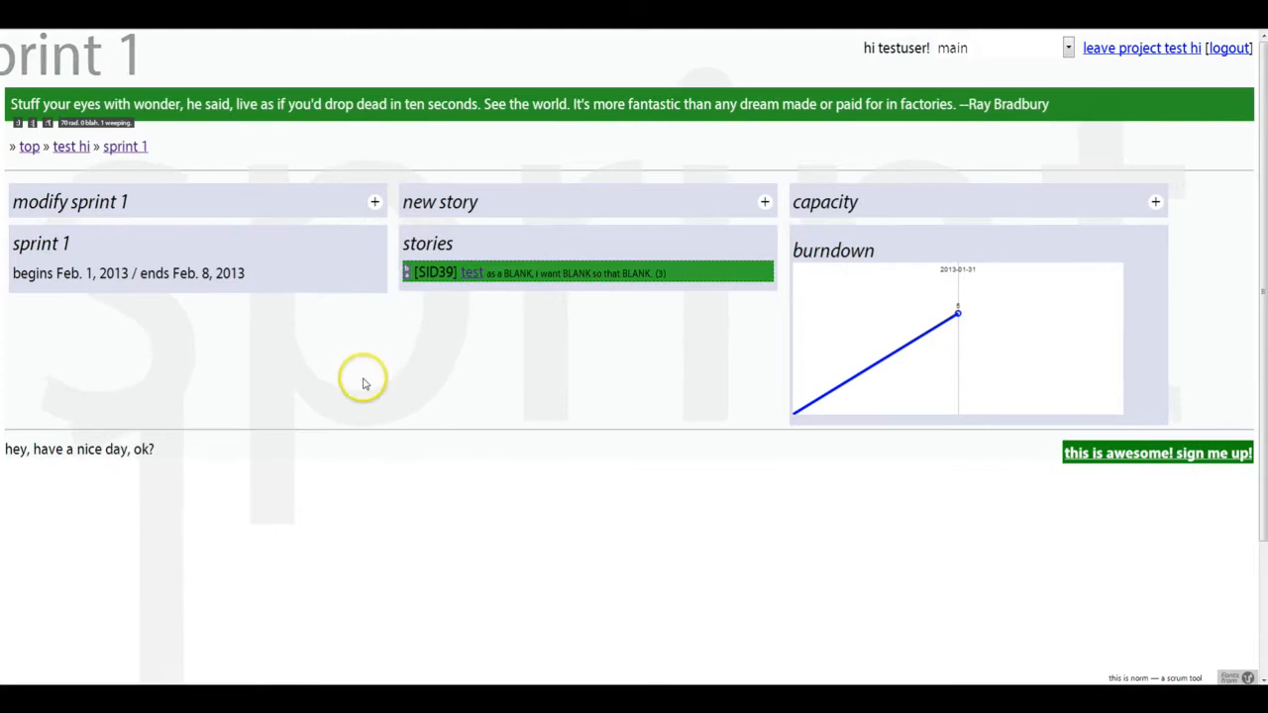
click(1154, 202)
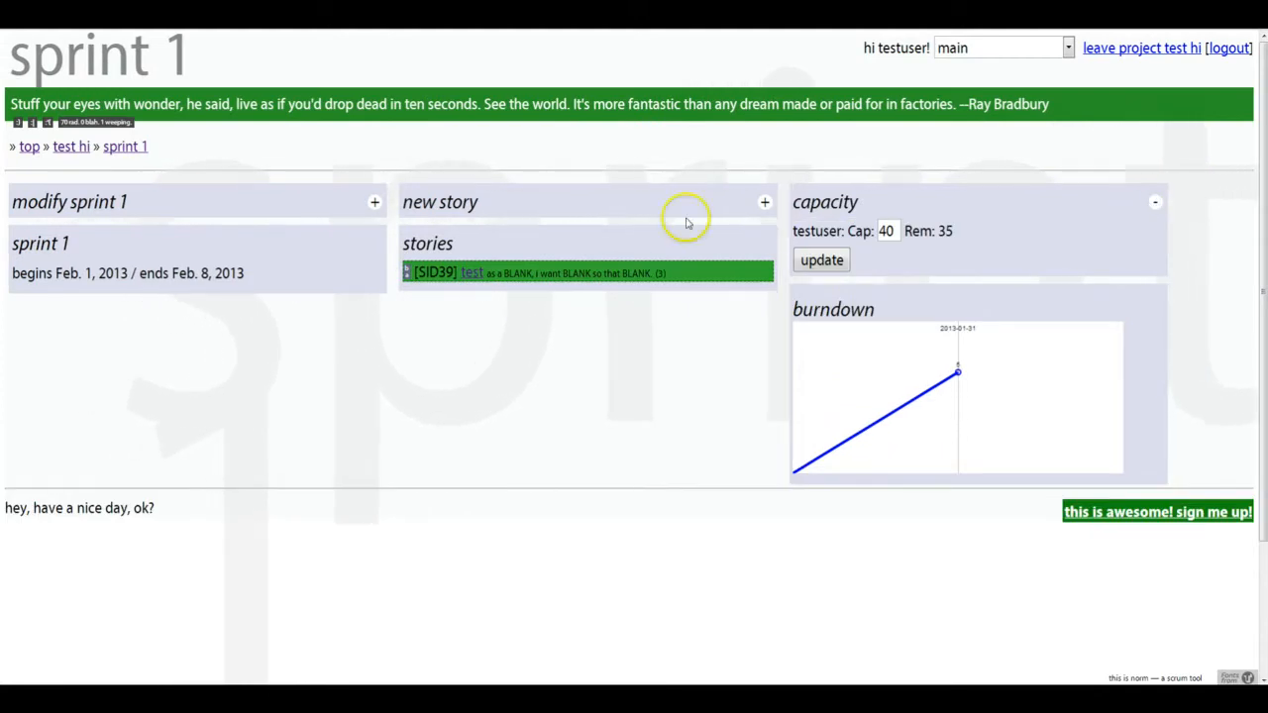
- Expand and collapse the new story and modify sprint forms on the sprint page
click(764, 202)
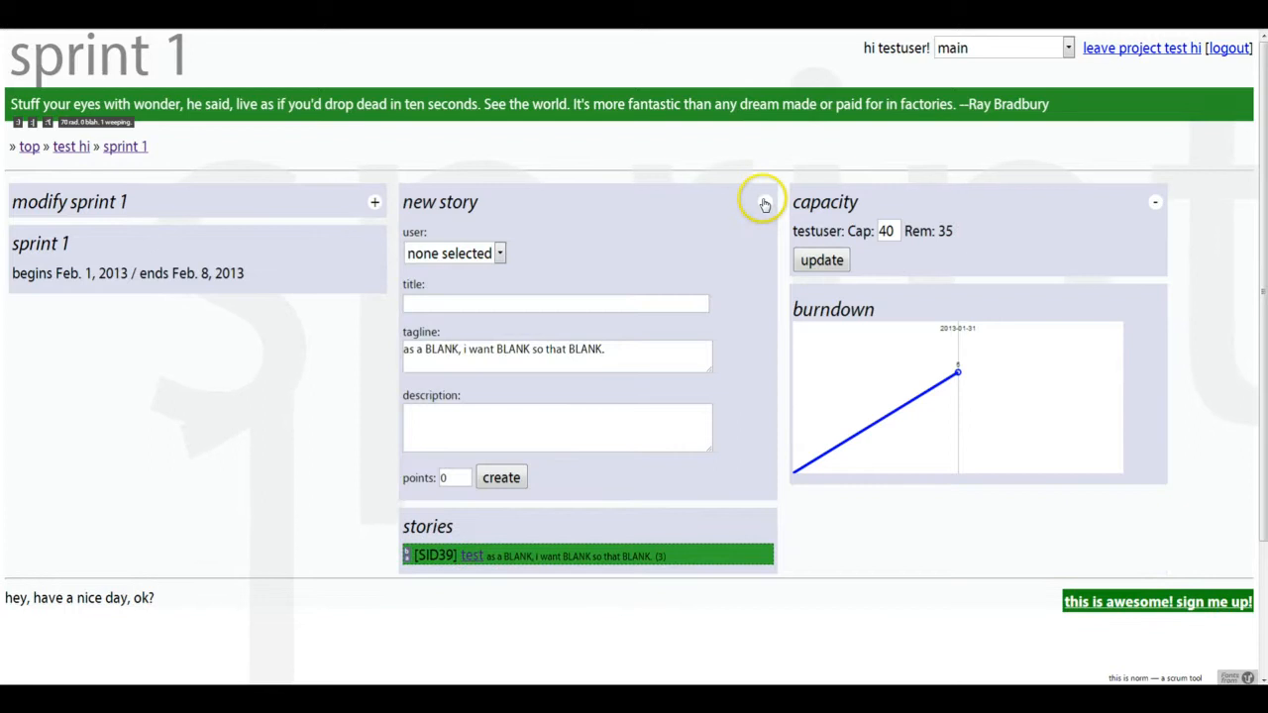
click(764, 202)
click(375, 204)
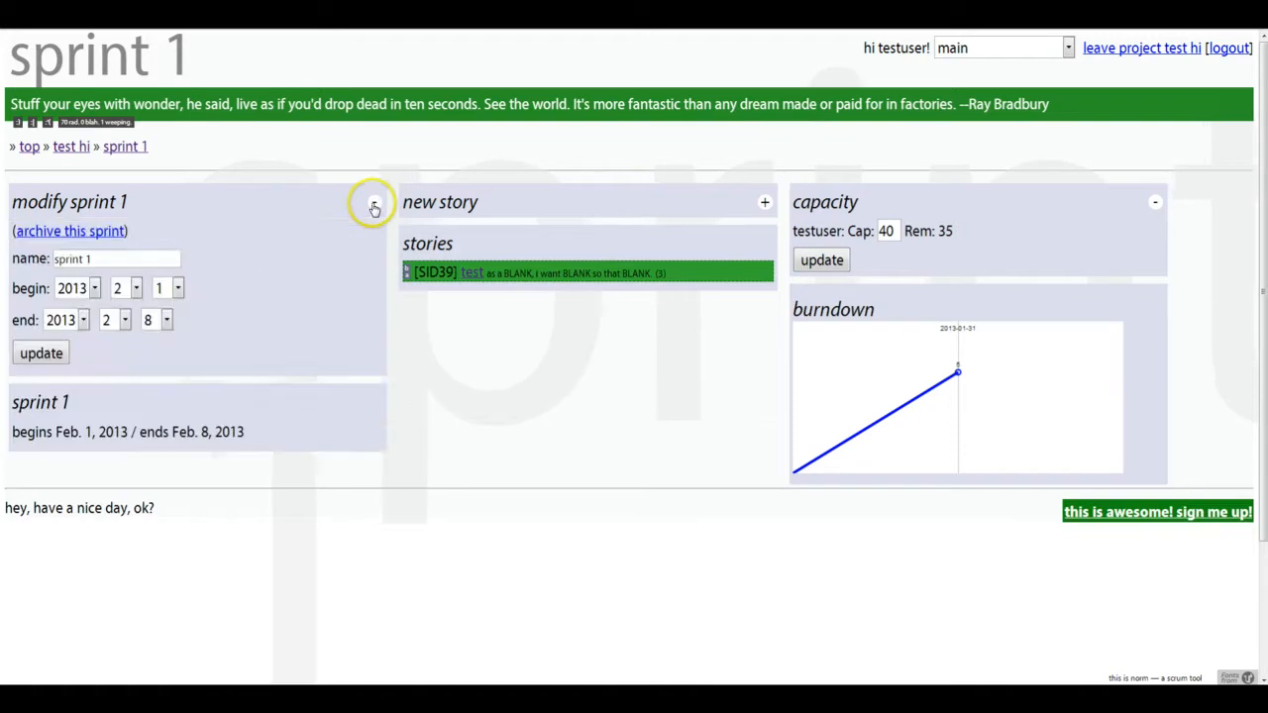
click(372, 206)
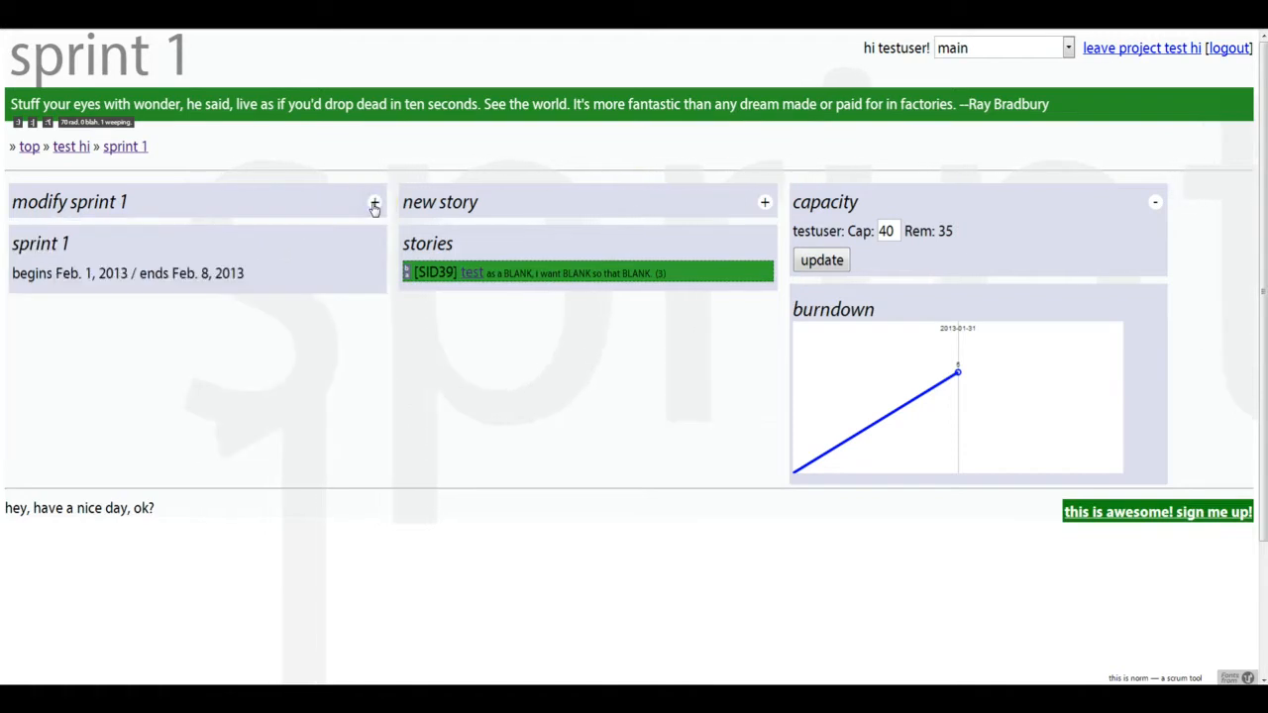
- Return to the top page, join the chalkmeet project and open it
click(83, 148)
click(30, 148)
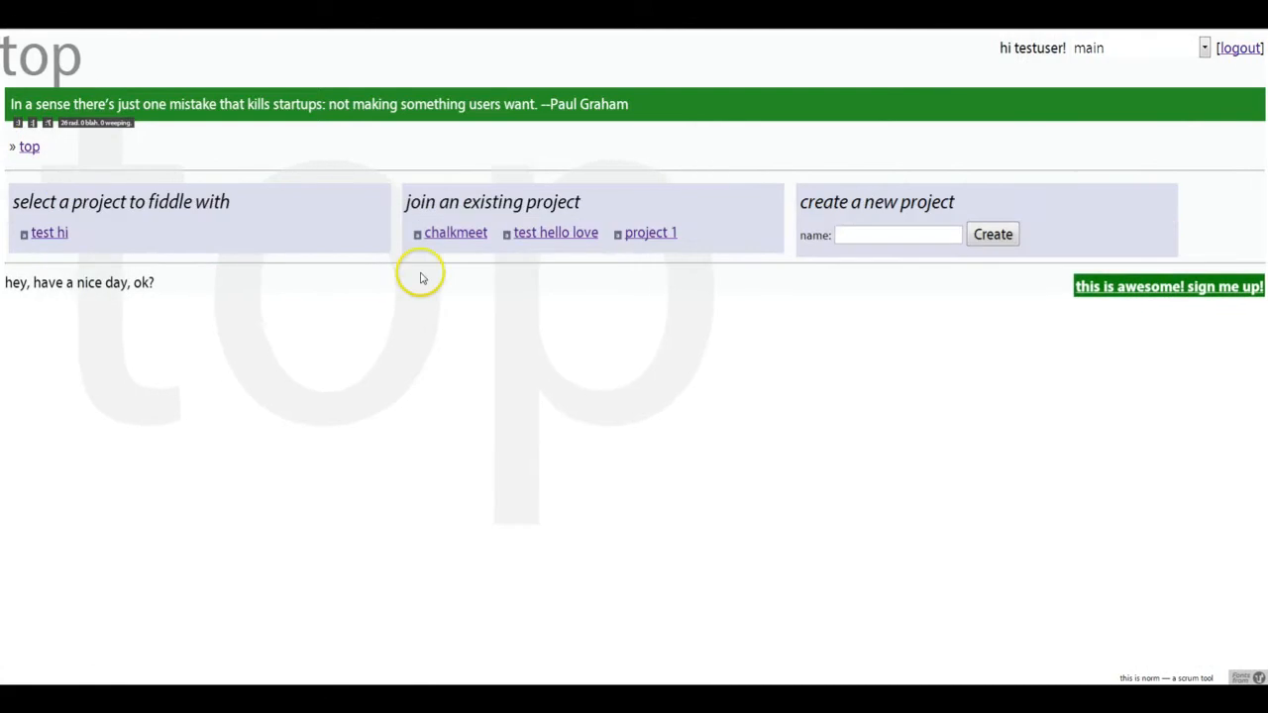
click(433, 238)
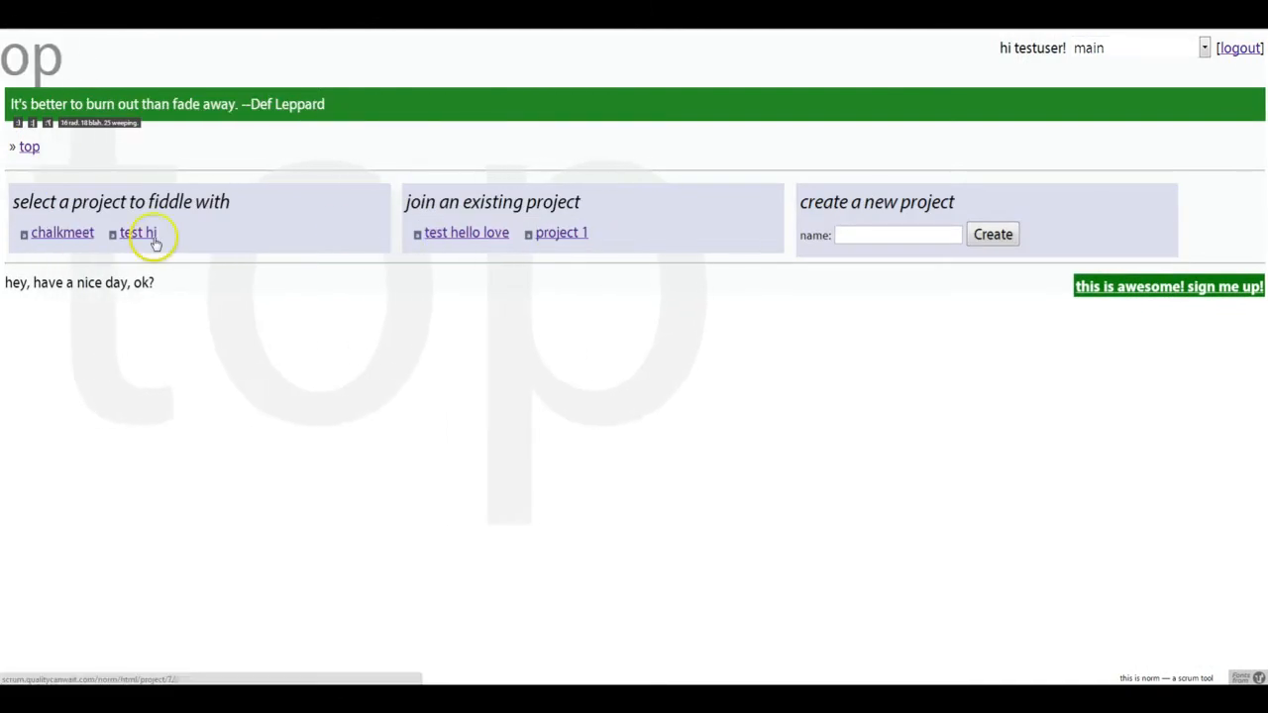
click(55, 233)
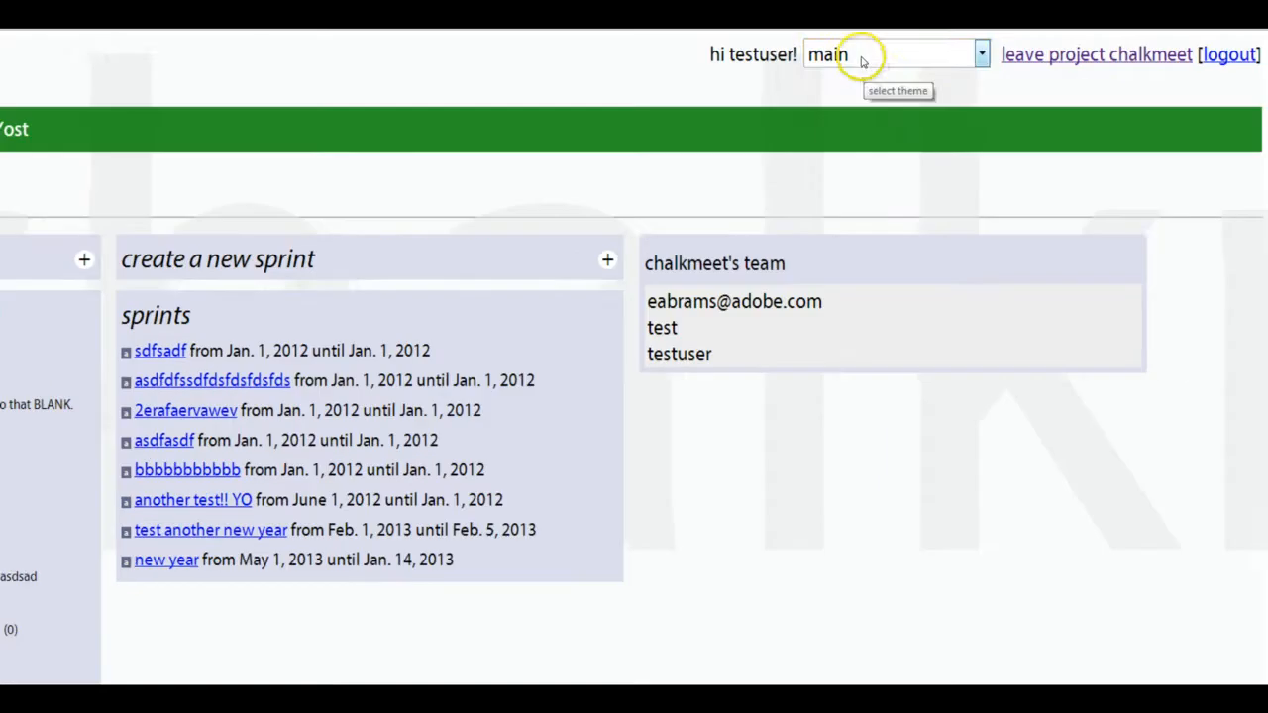
- Switch the theme to main_showarchived and archive the bbbbbbbbbb and test another new year sprints
click(859, 56)
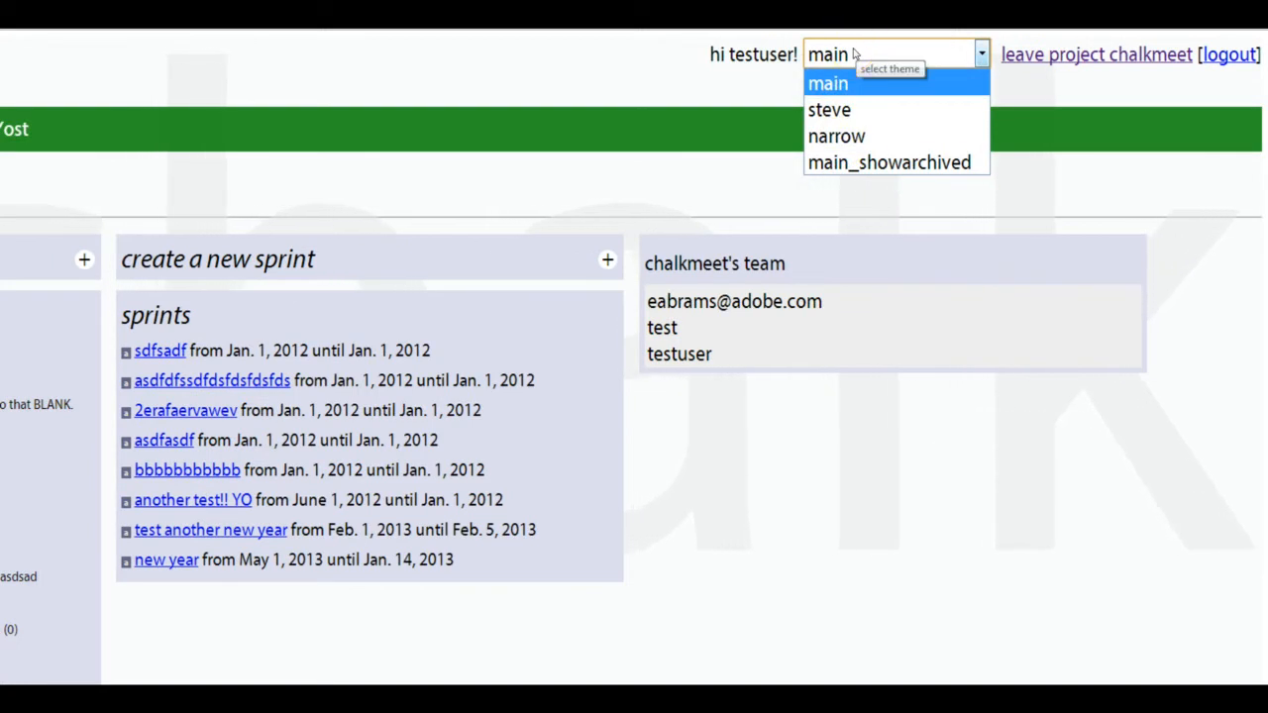
click(837, 162)
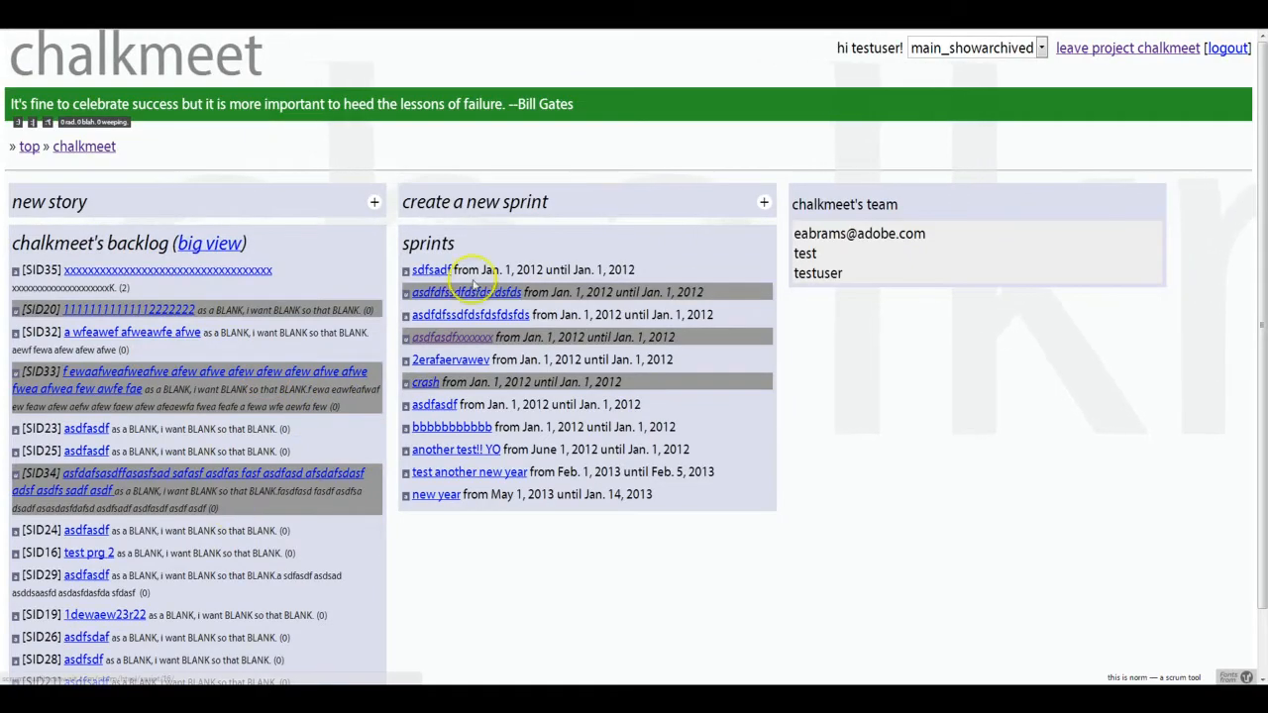
click(405, 427)
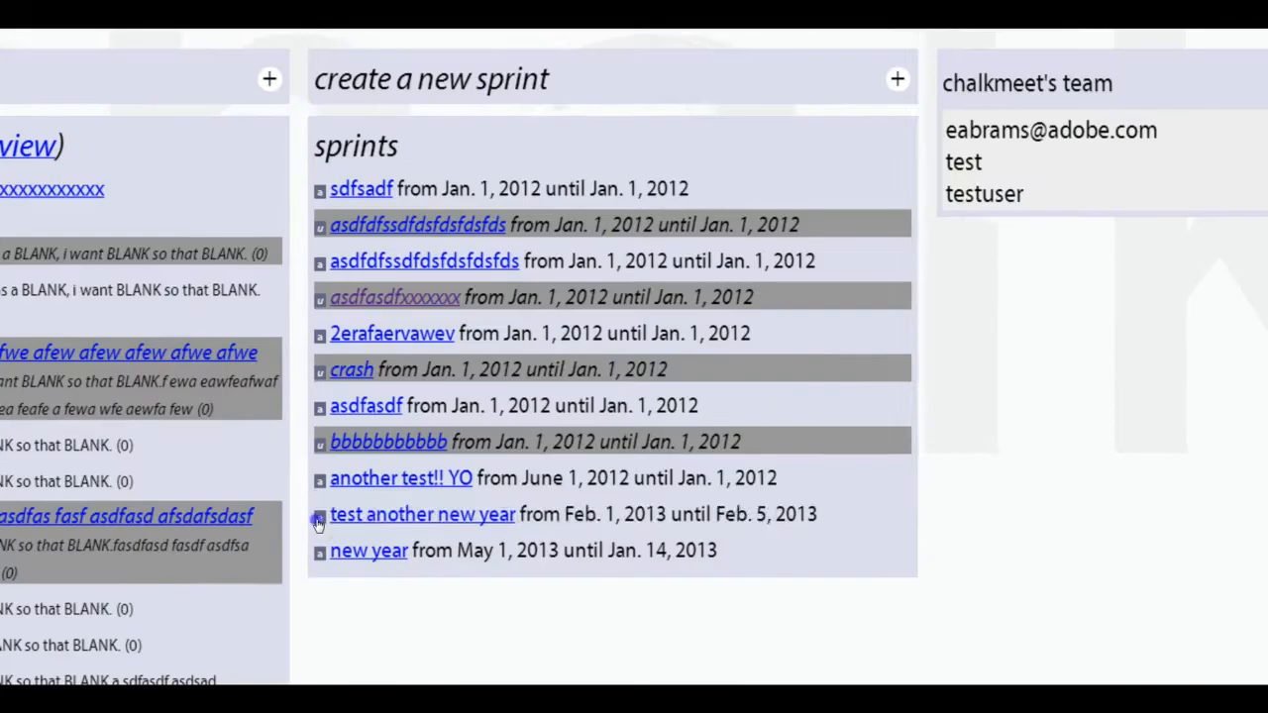
click(405, 471)
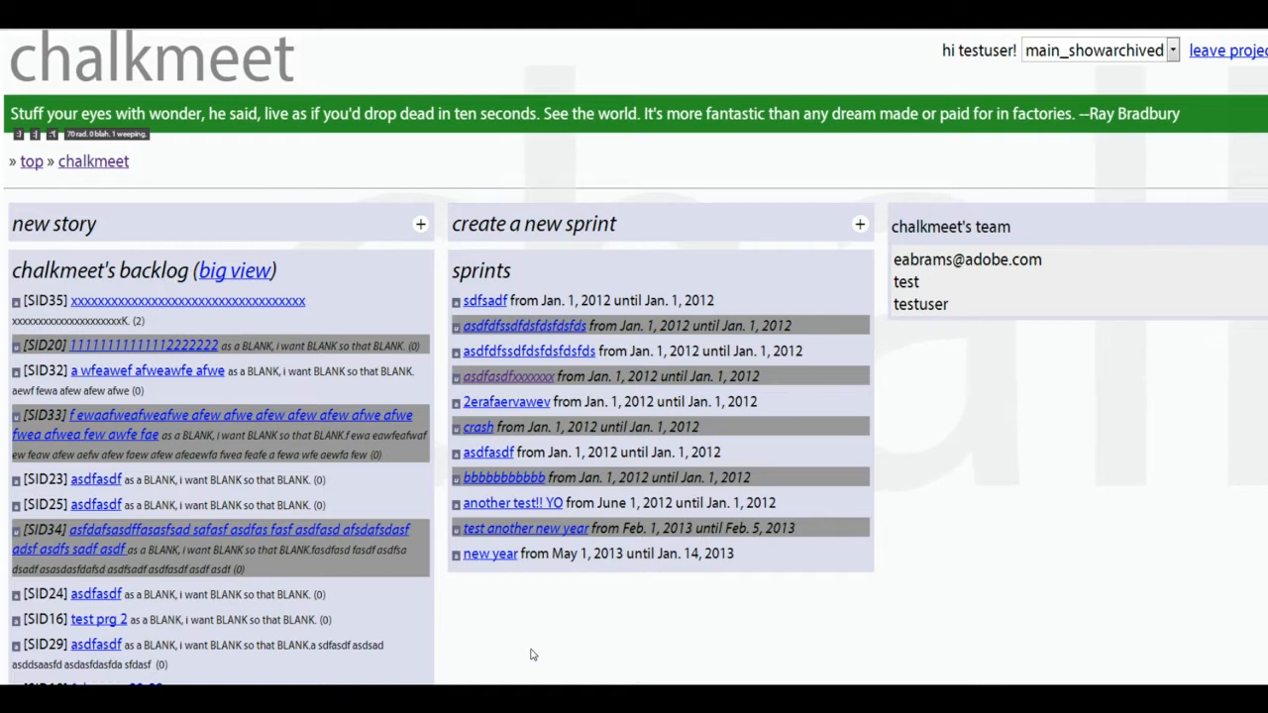
- Switch the theme to narrow and then to steve
click(1050, 55)
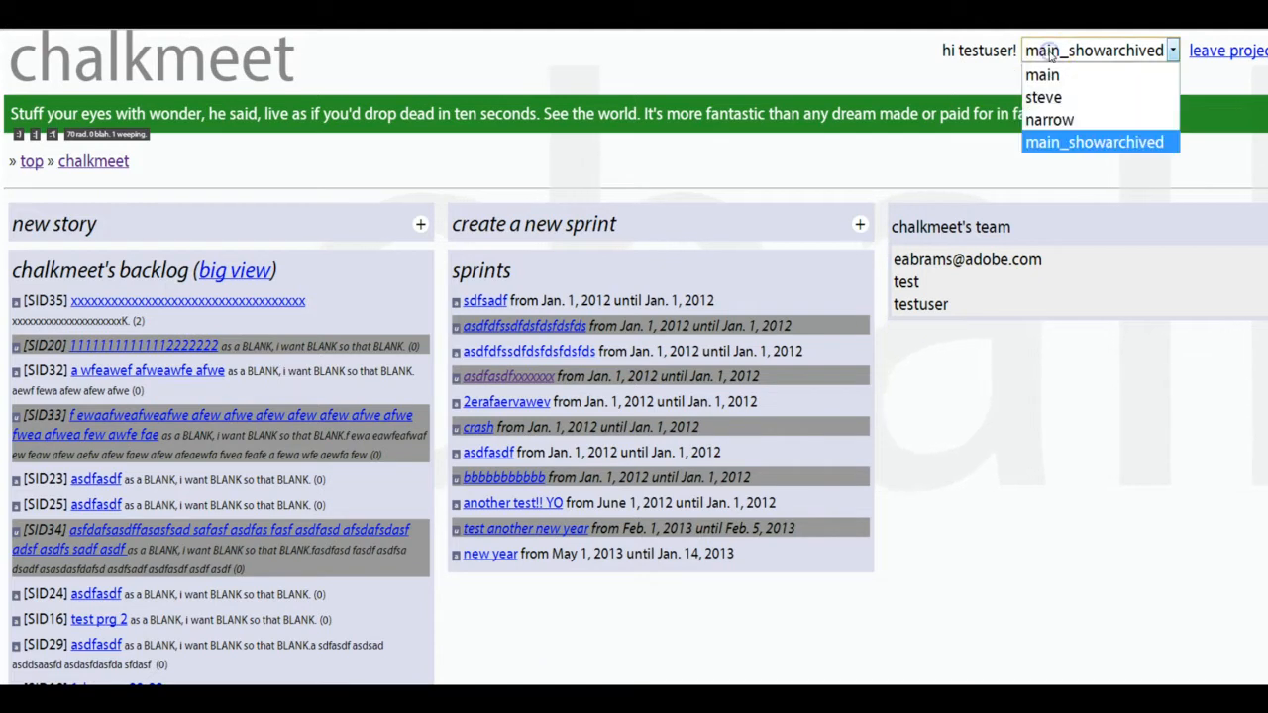
click(1045, 120)
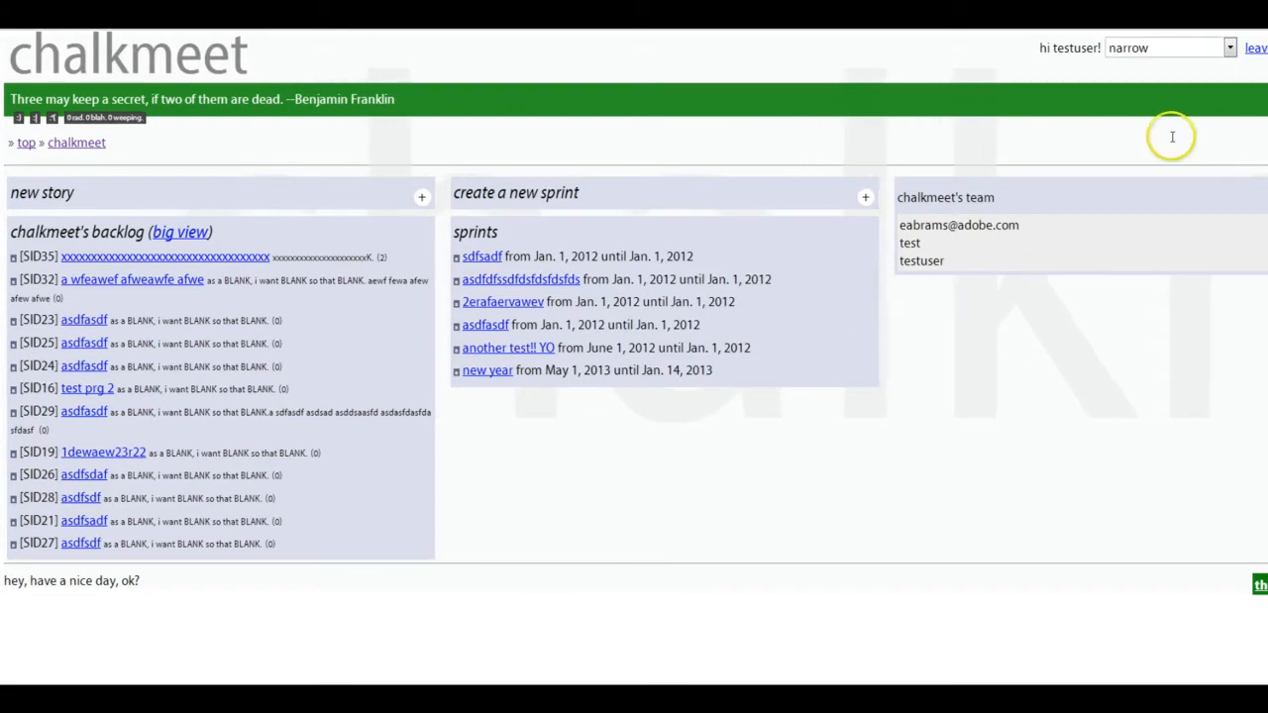
click(1167, 47)
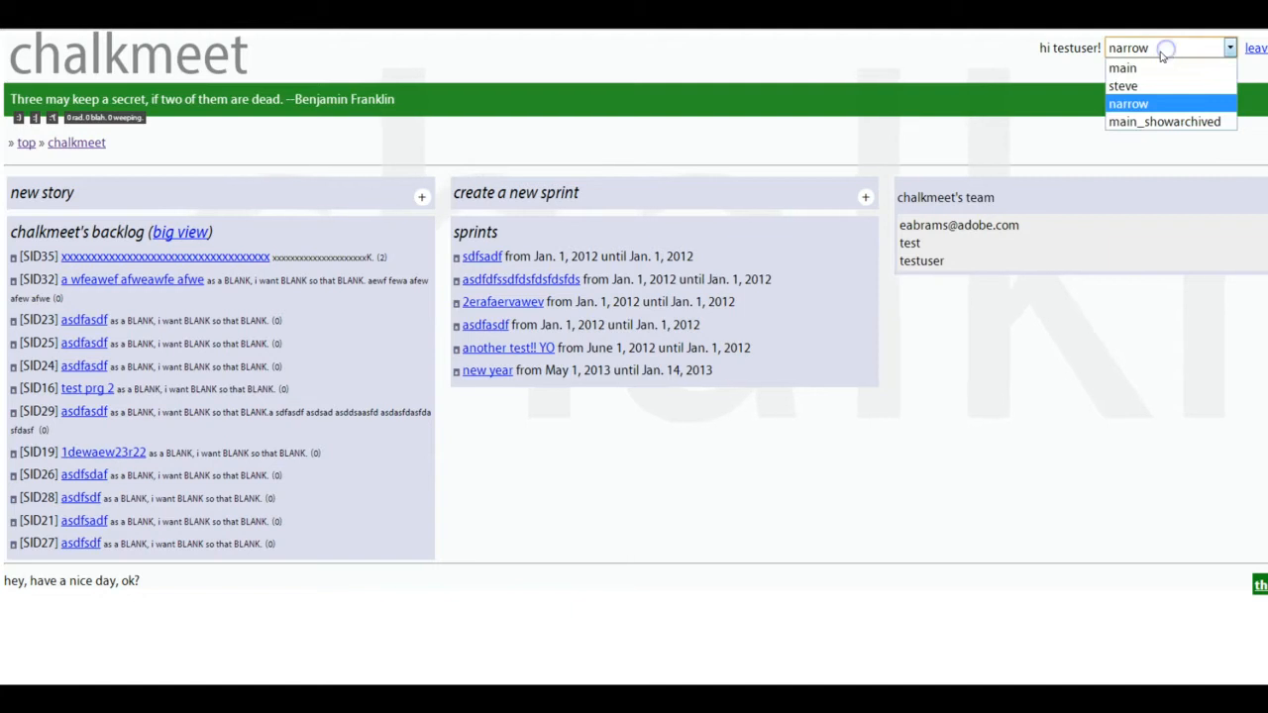
click(1124, 86)
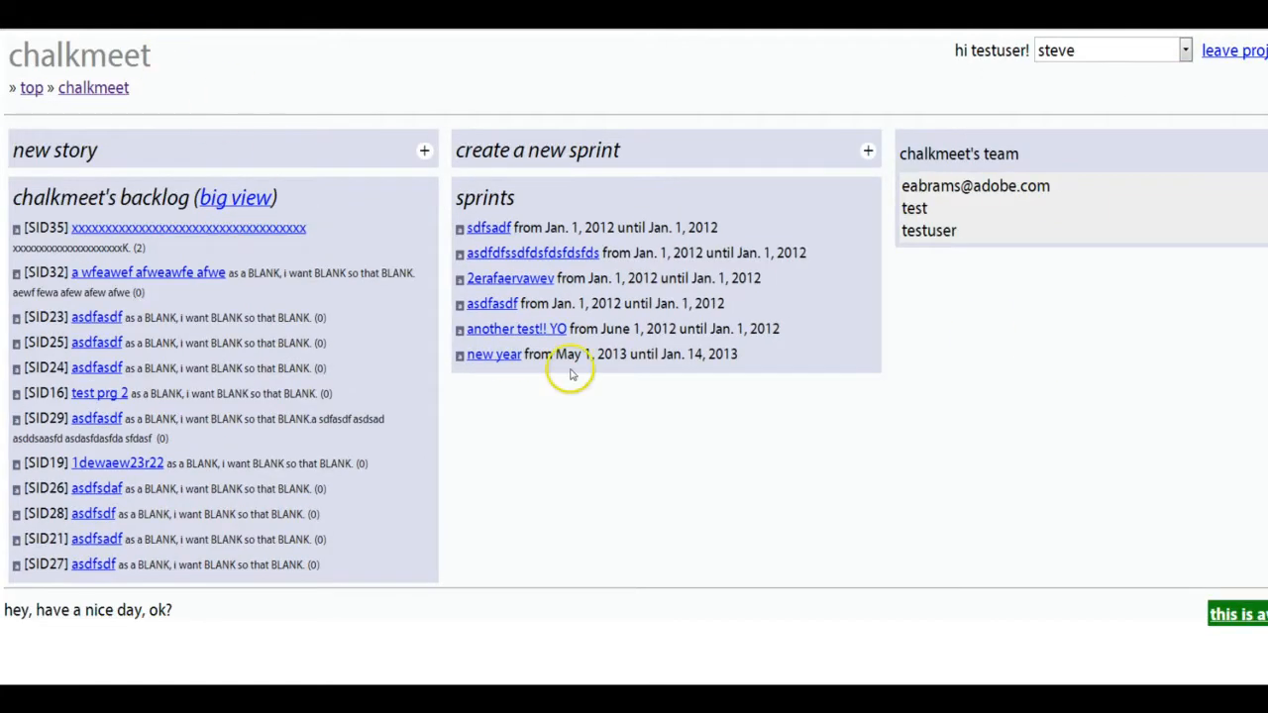
click(1068, 51)
click(1053, 72)
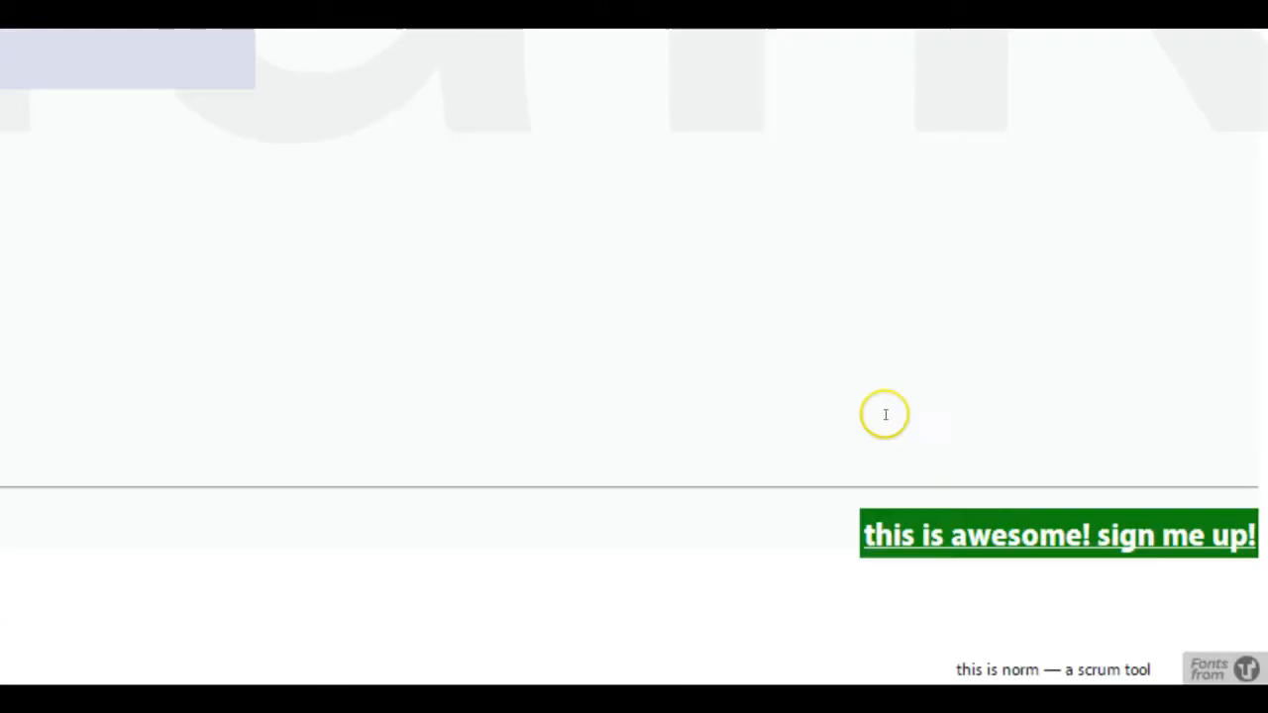
- Open the sign-up landing page and expand the take a survey section
click(923, 533)
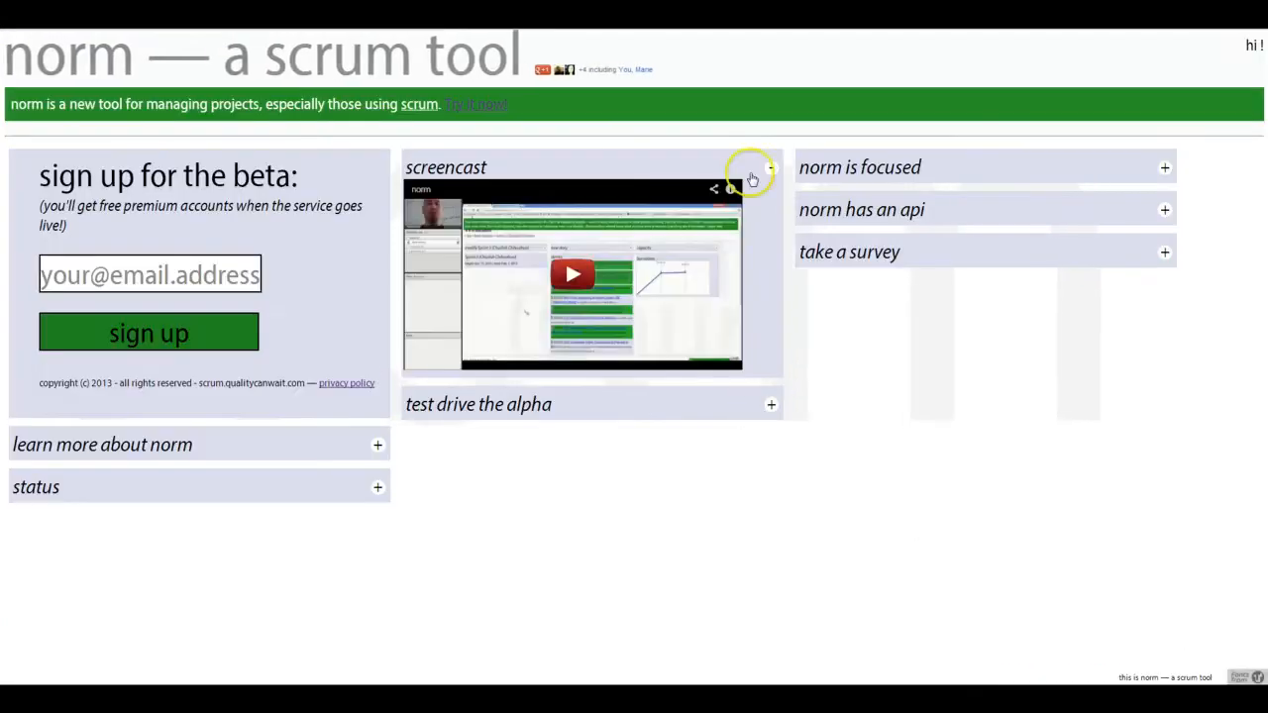
click(768, 166)
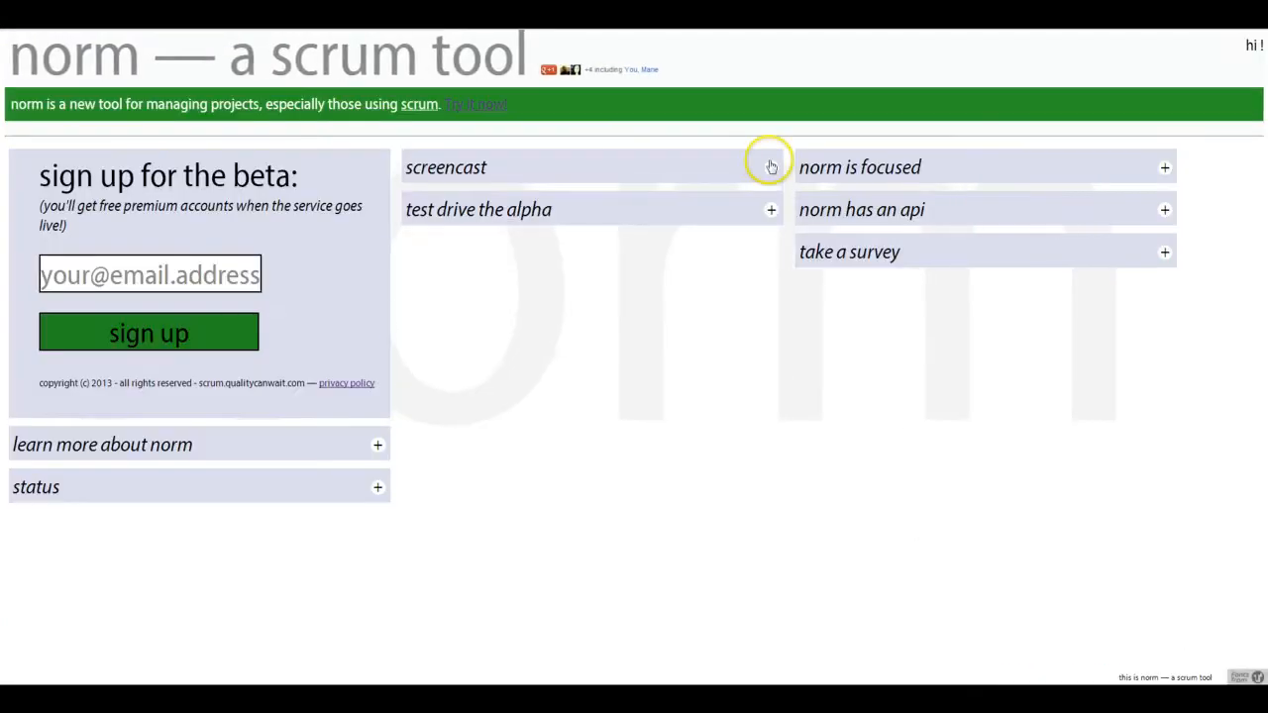
click(226, 275)
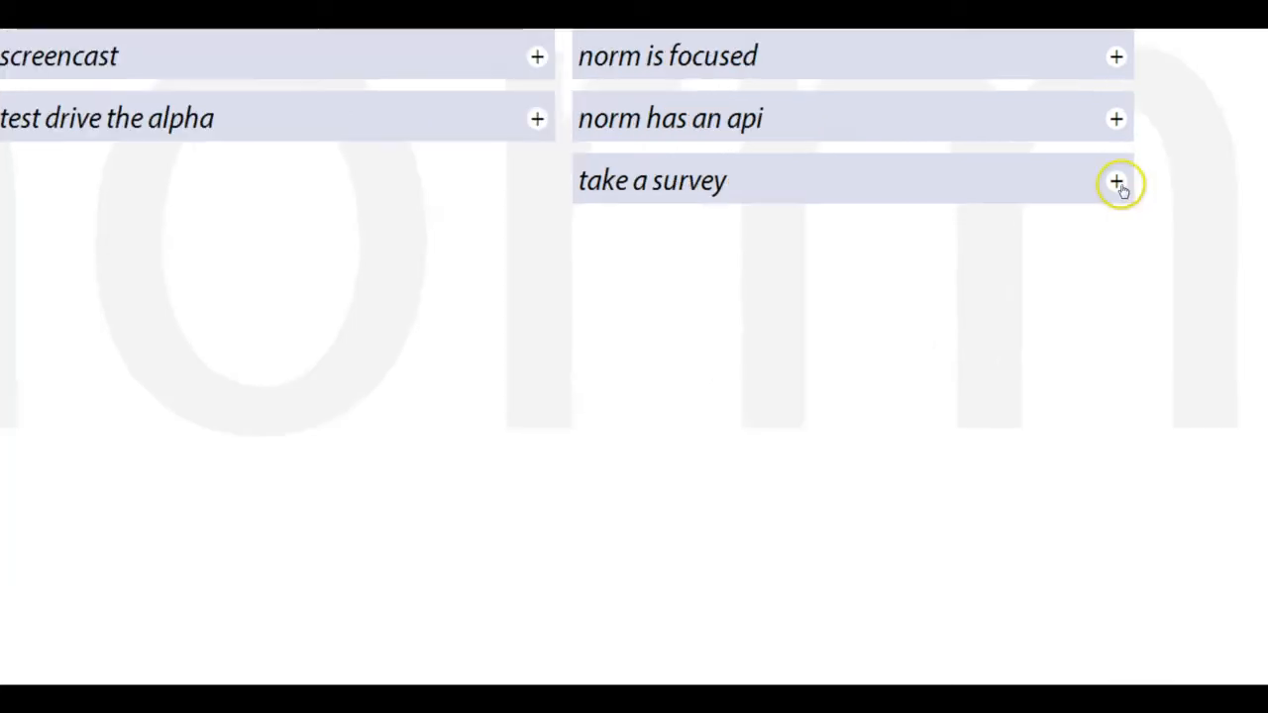
click(1118, 185)
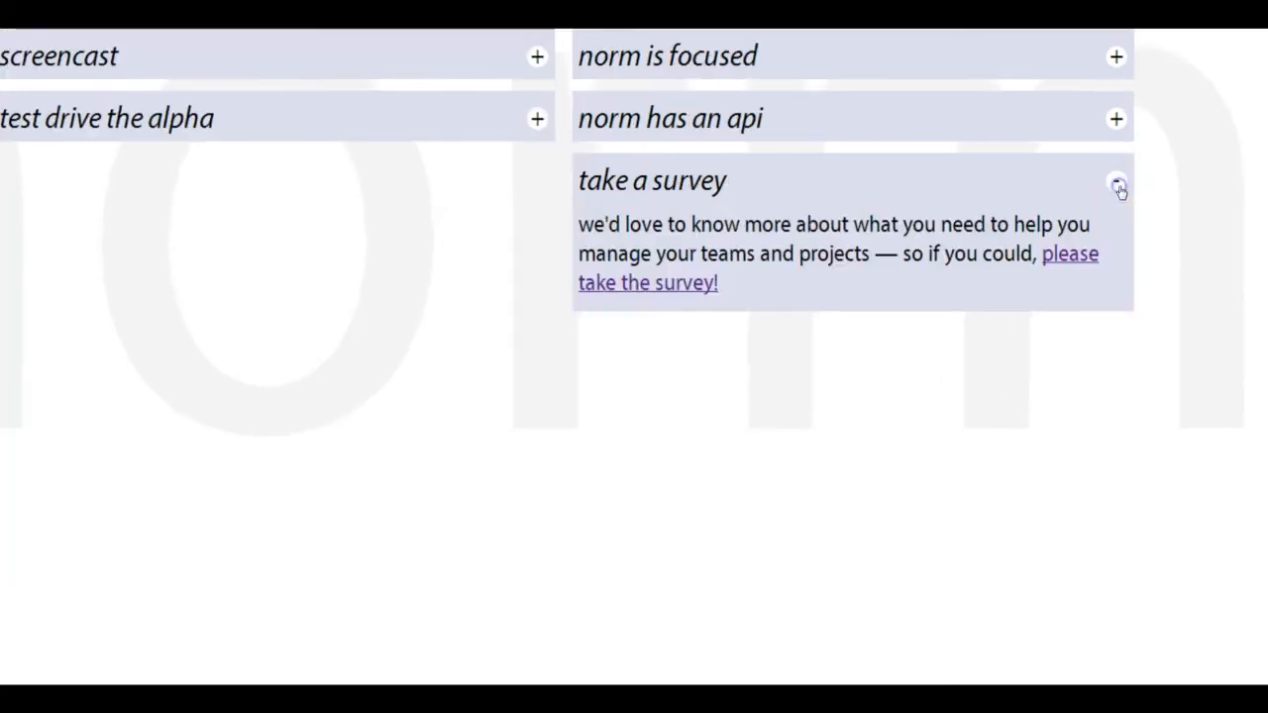
click(690, 305)
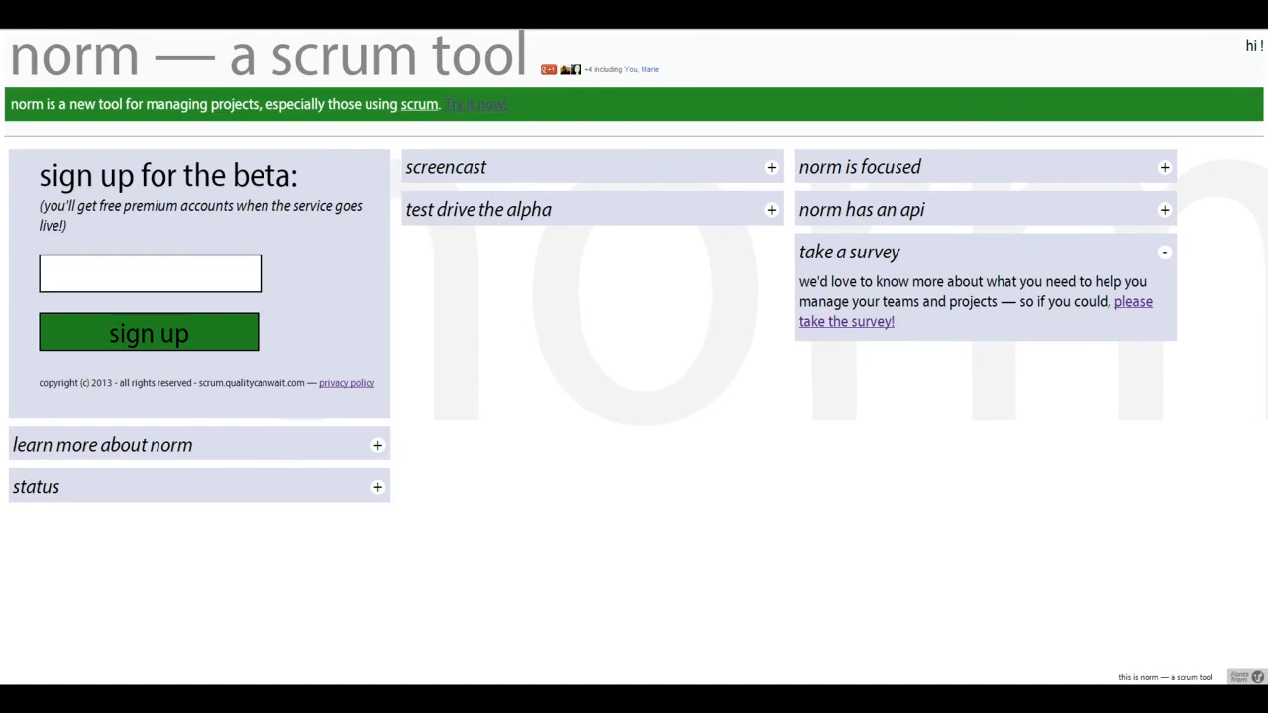